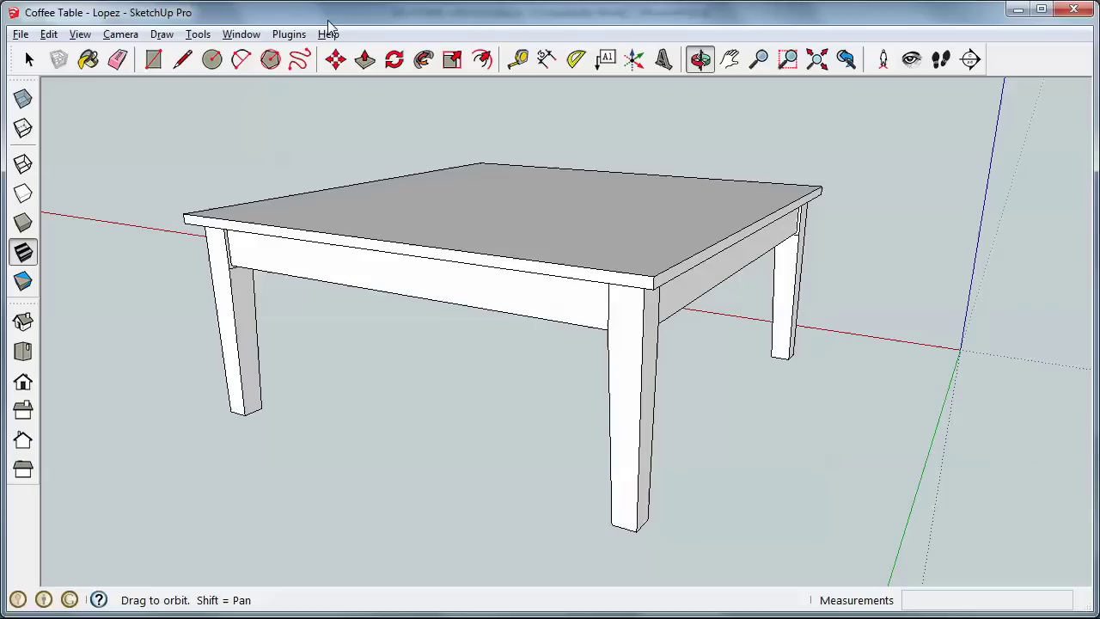
- Open the Plugins menu in SketchUp to launch Cut List 4.1
click(282, 39)
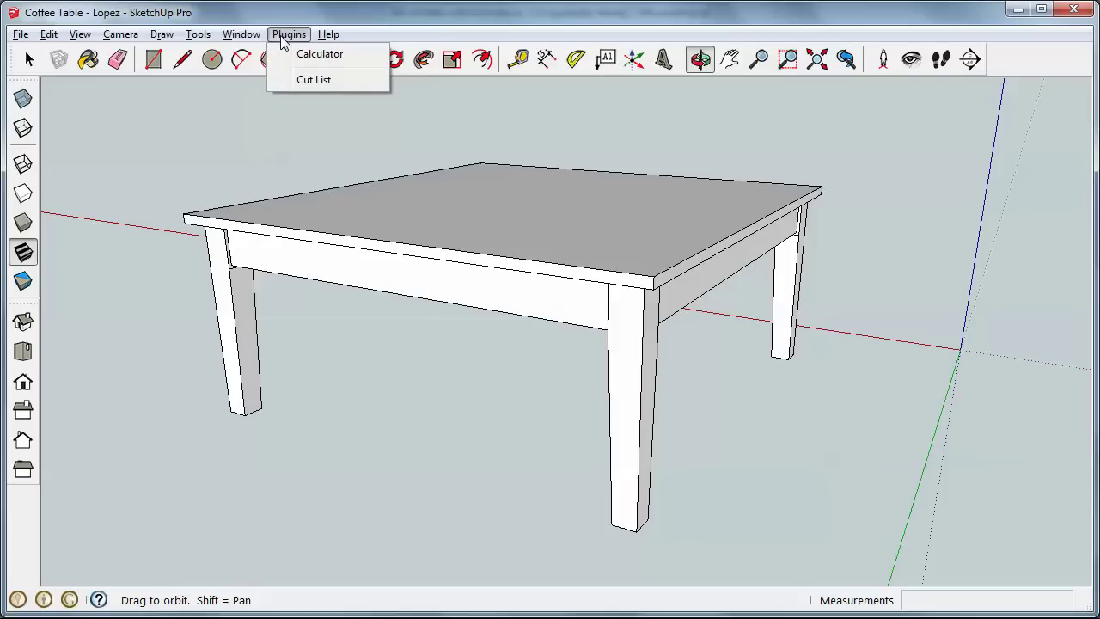
click(310, 80)
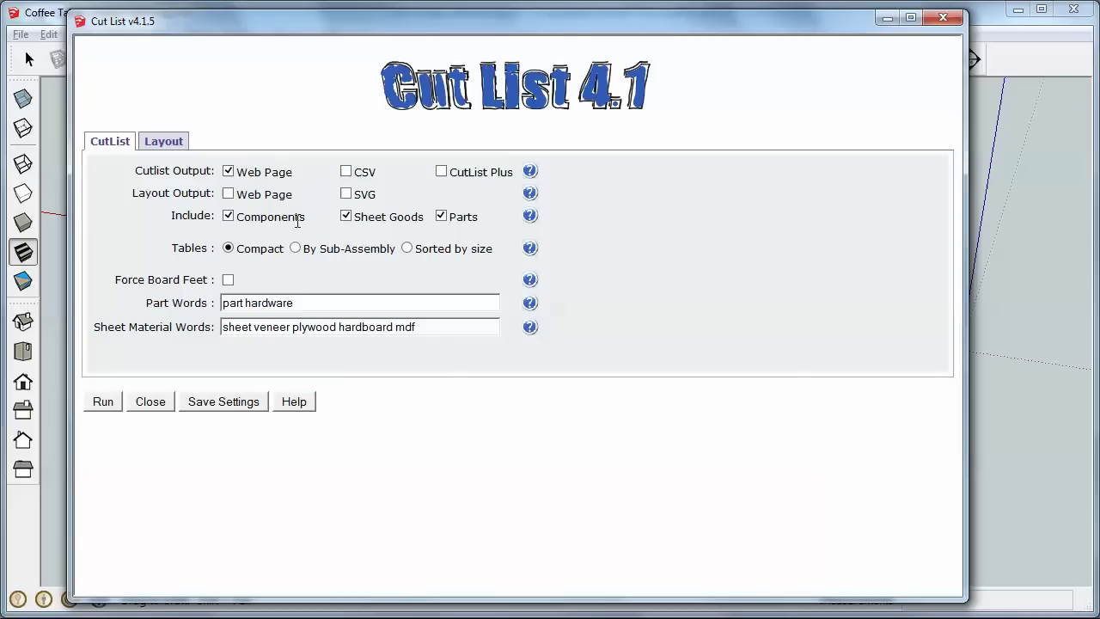
- Save the Cut List settings, dismiss the confirmation, and run the cut list
click(220, 405)
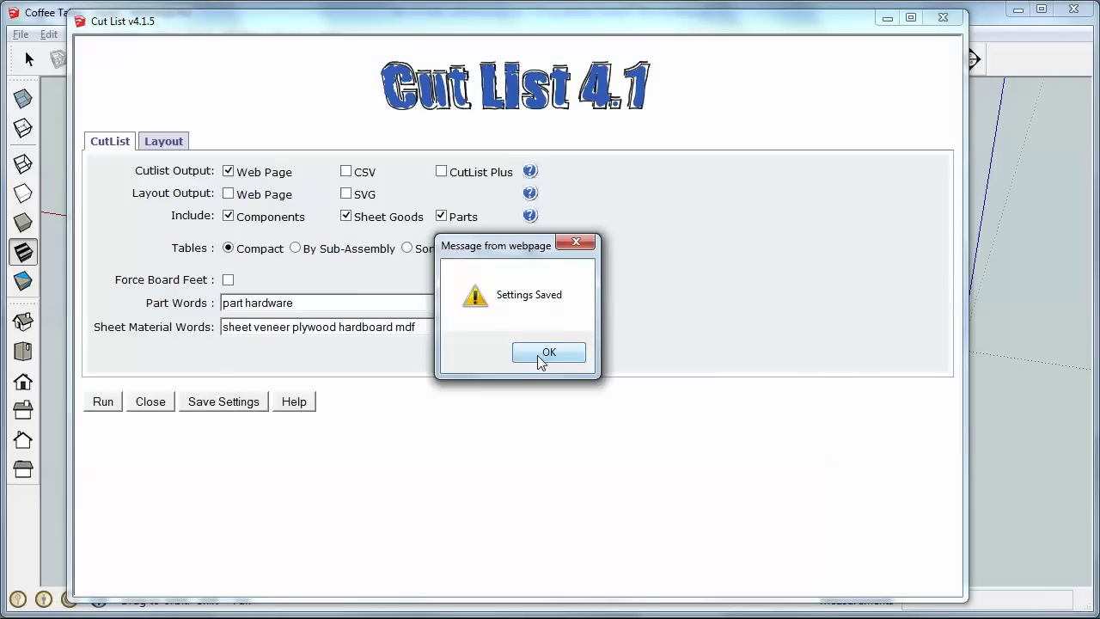
click(537, 355)
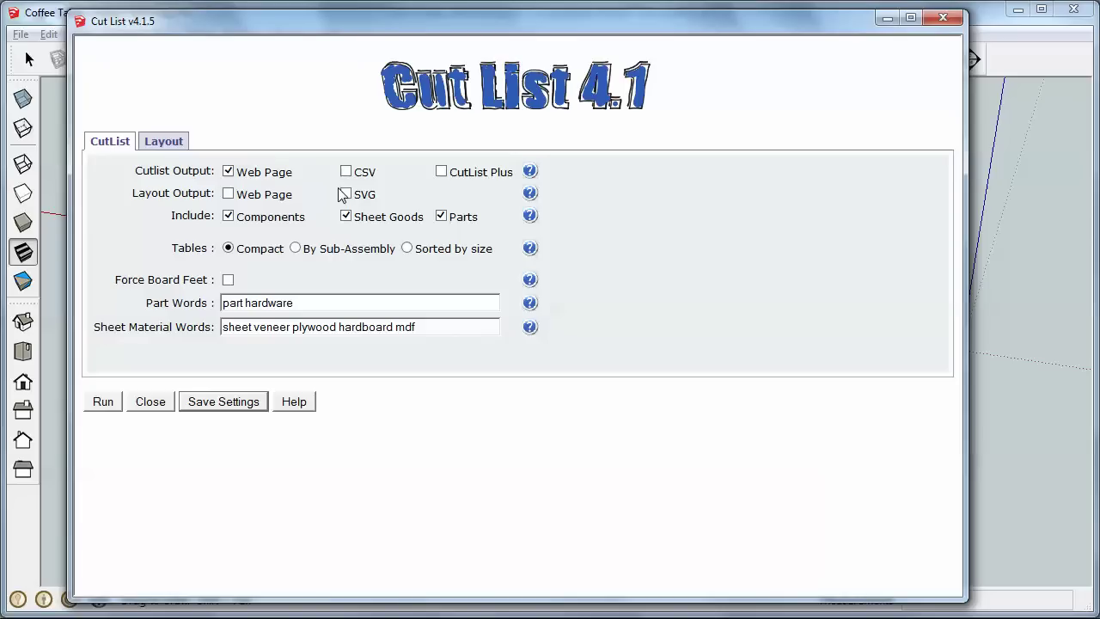
click(104, 402)
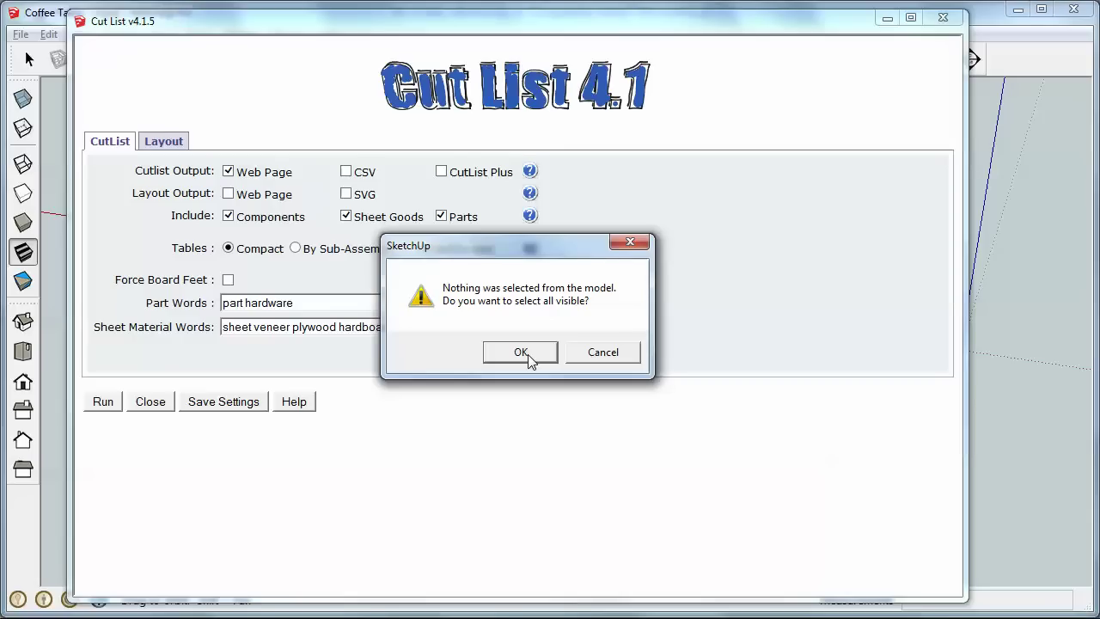
- Include all visible parts and move the Cutlist report fully on screen
click(521, 352)
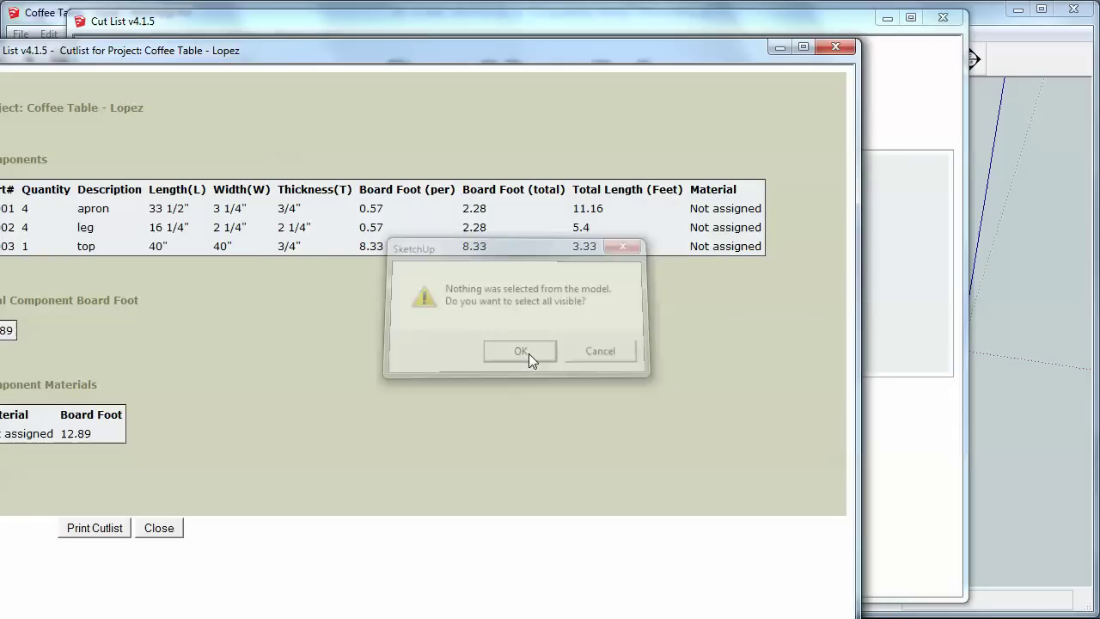
drag(517, 50, 591, 20)
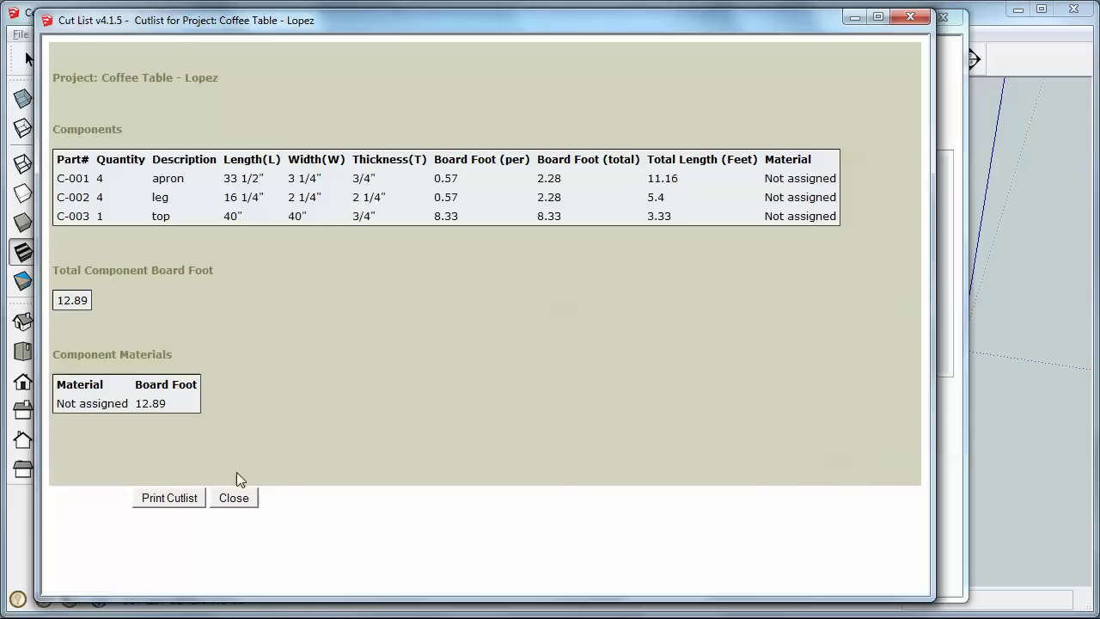
- Close the cut list report and the Cut List settings dialog
click(234, 499)
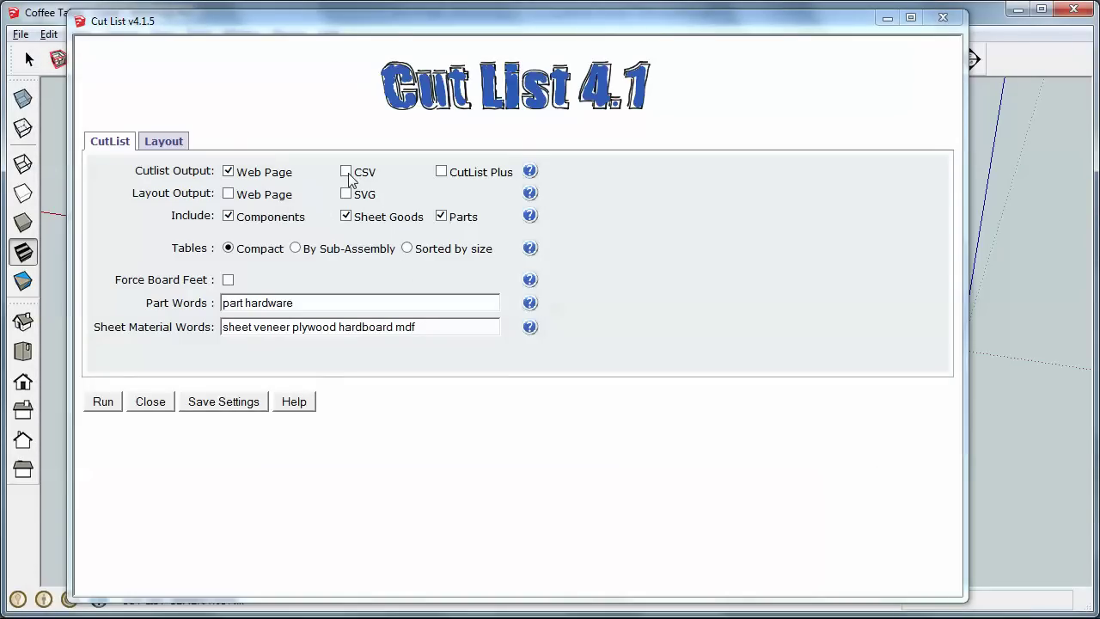
click(158, 402)
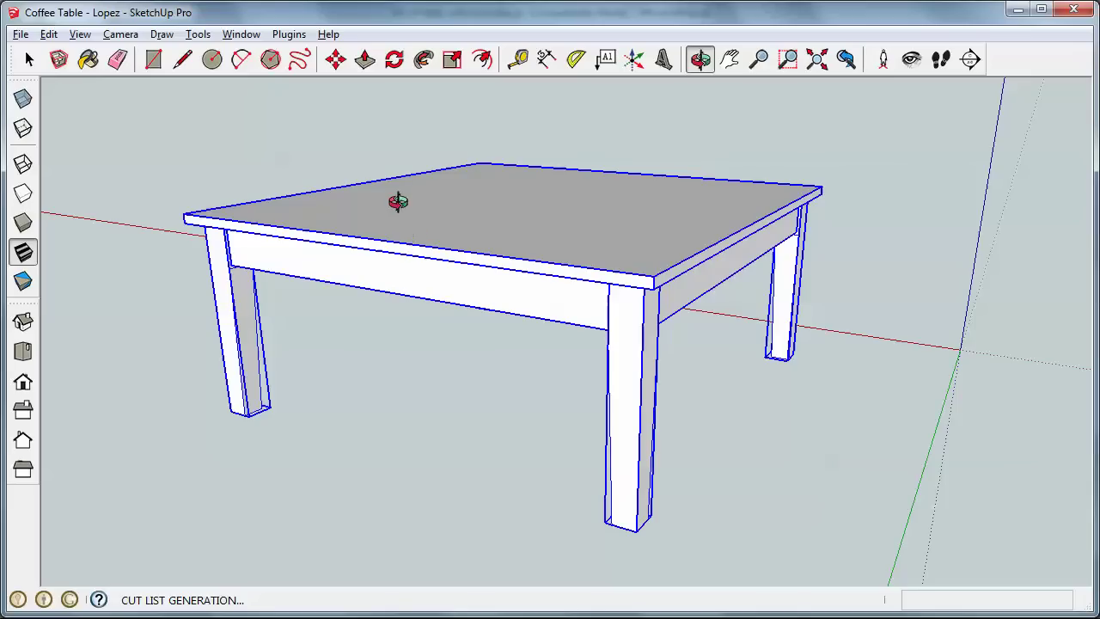
- Turn off Display units format in Model Info > Units, then close Model Info
click(250, 36)
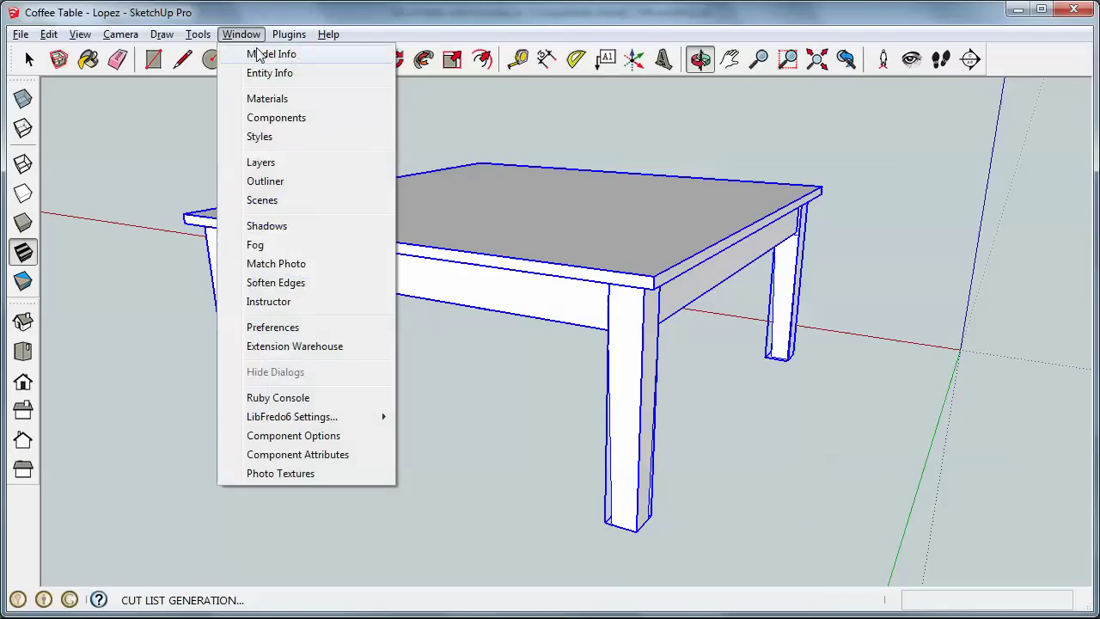
click(270, 54)
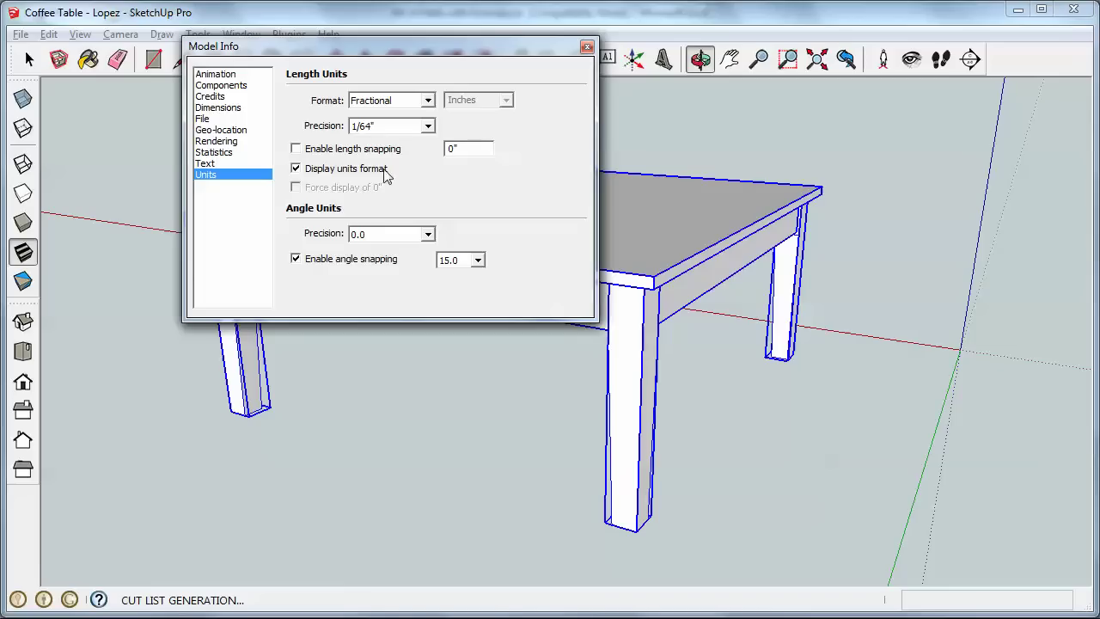
click(296, 170)
click(588, 47)
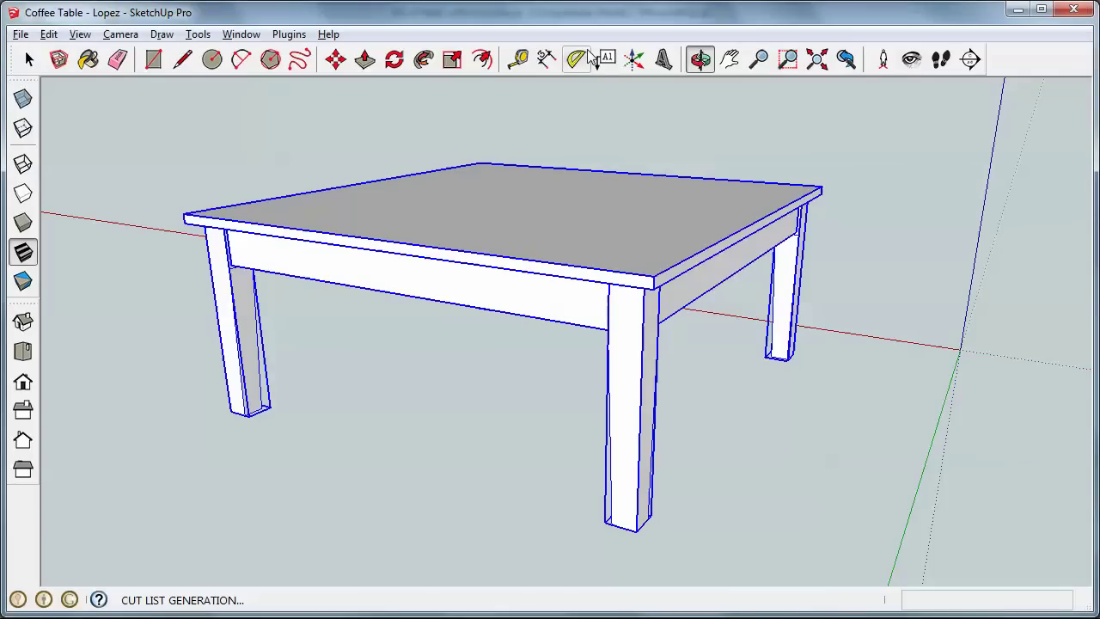
- Relaunch Cut List, regenerate the report, and close it
click(290, 34)
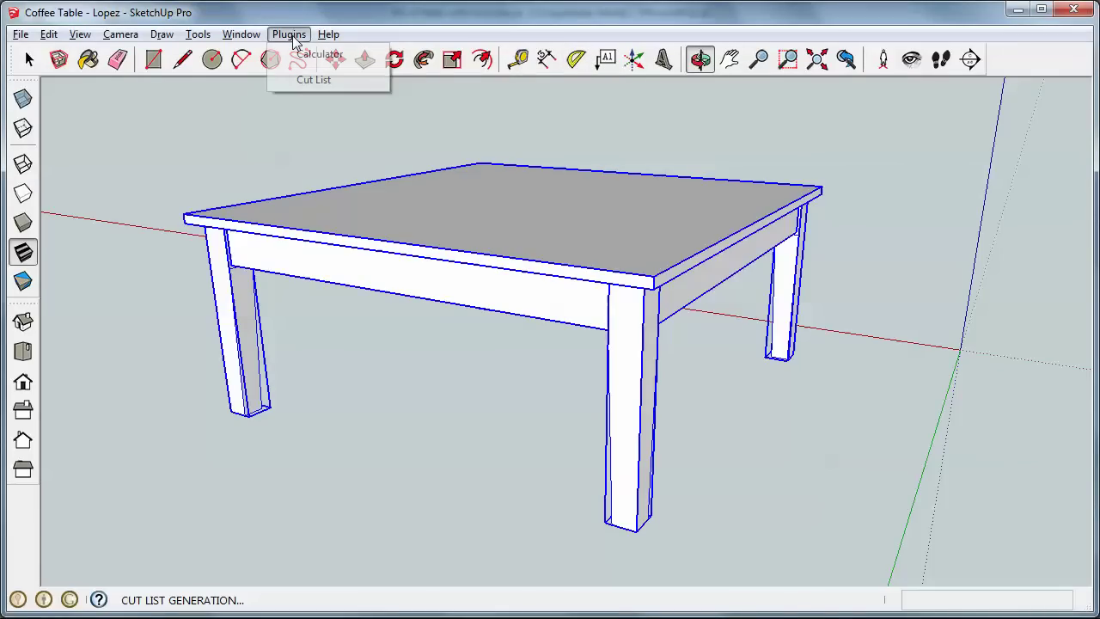
click(310, 80)
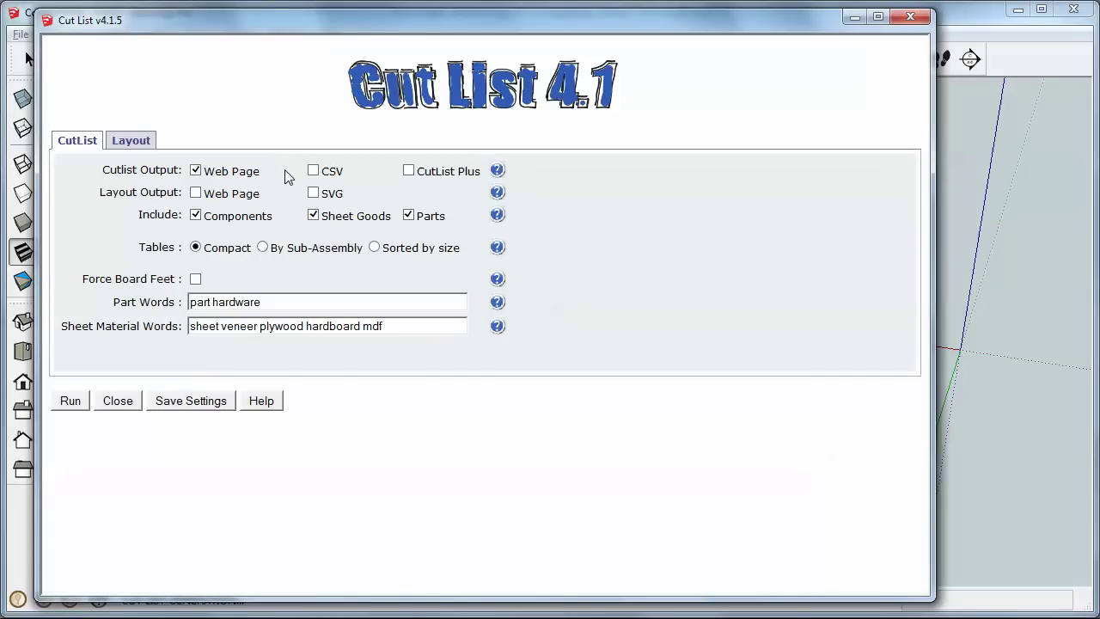
click(71, 402)
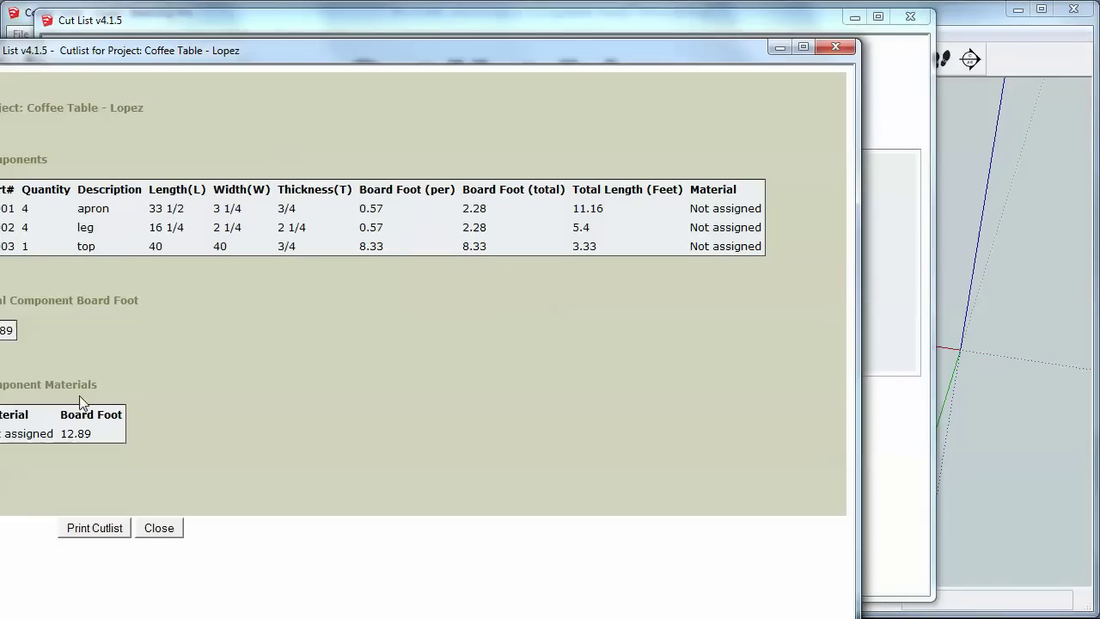
drag(355, 47, 454, 19)
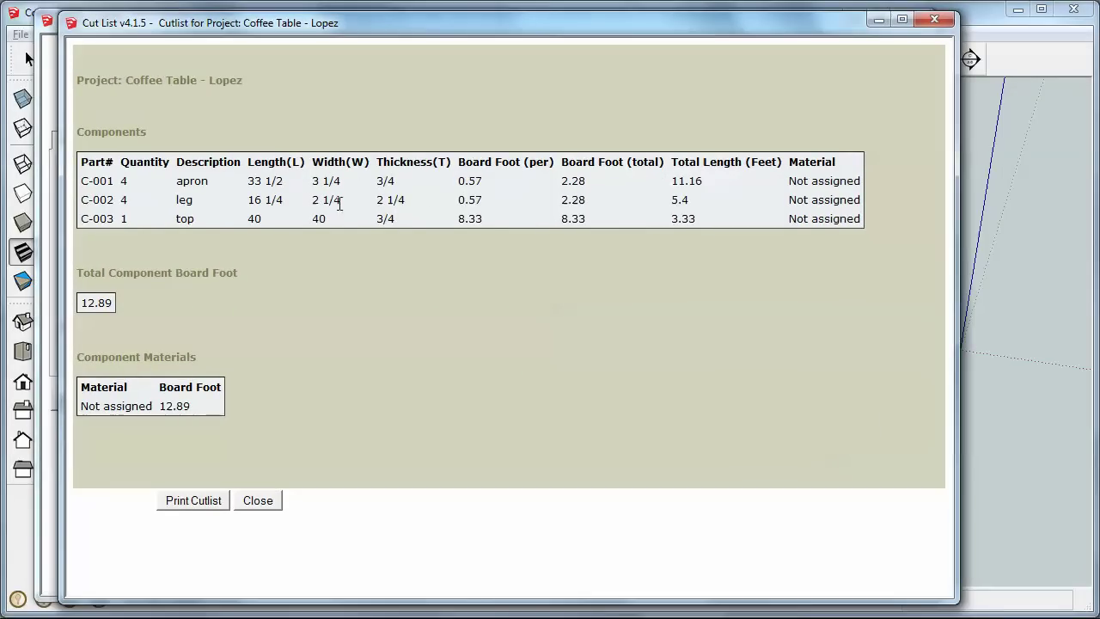
click(932, 20)
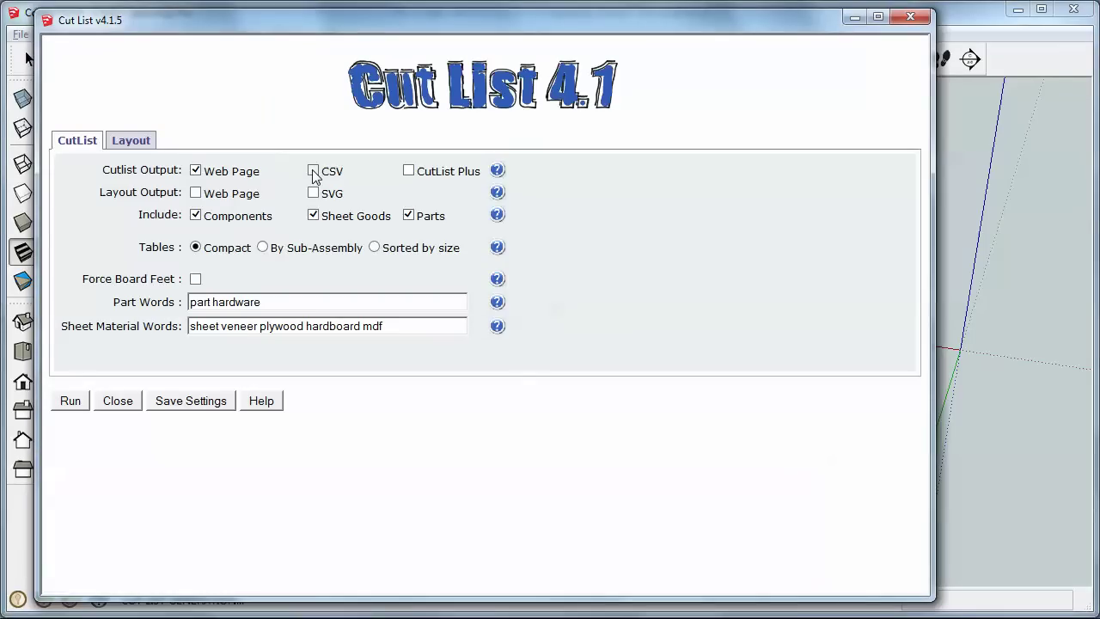
- Switch output from Web Page to CSV, export, and close the Cut List dialog
click(195, 170)
click(73, 404)
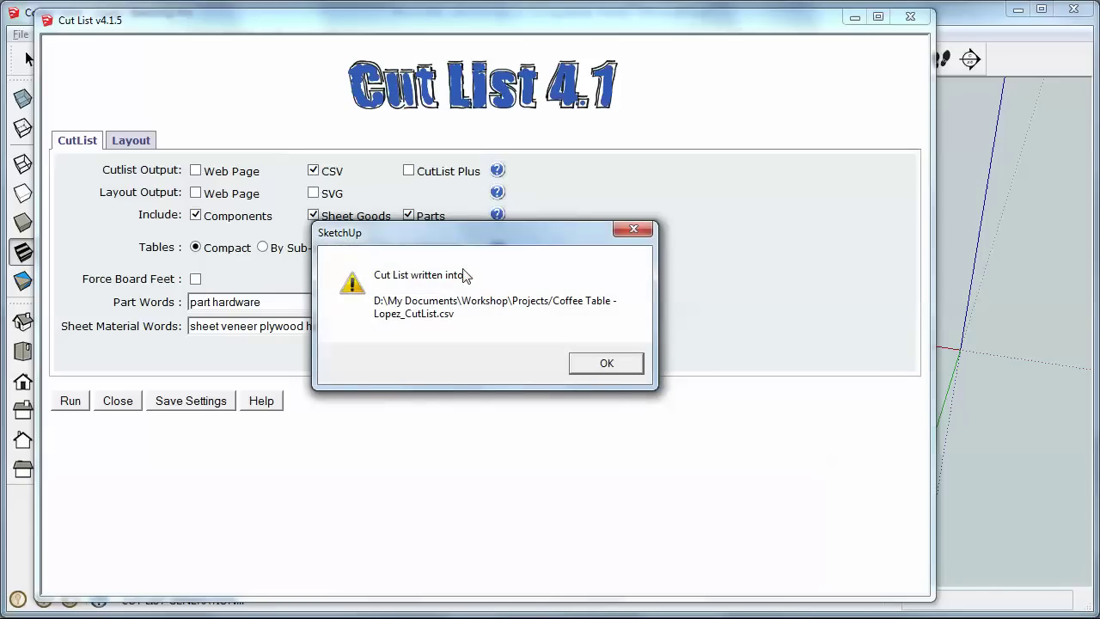
drag(469, 246, 485, 203)
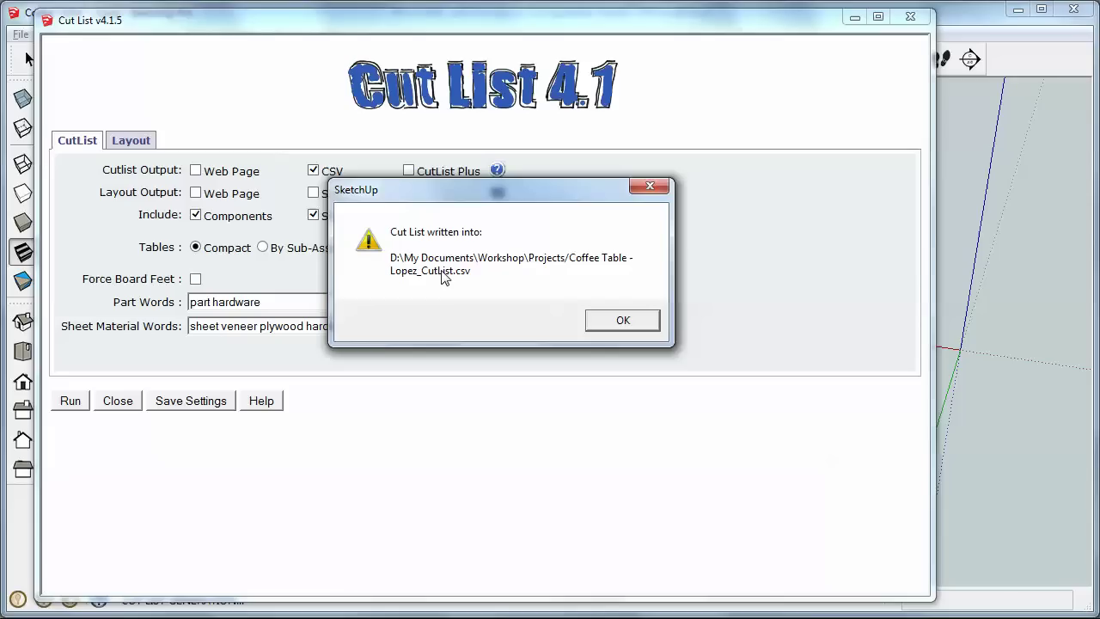
click(631, 322)
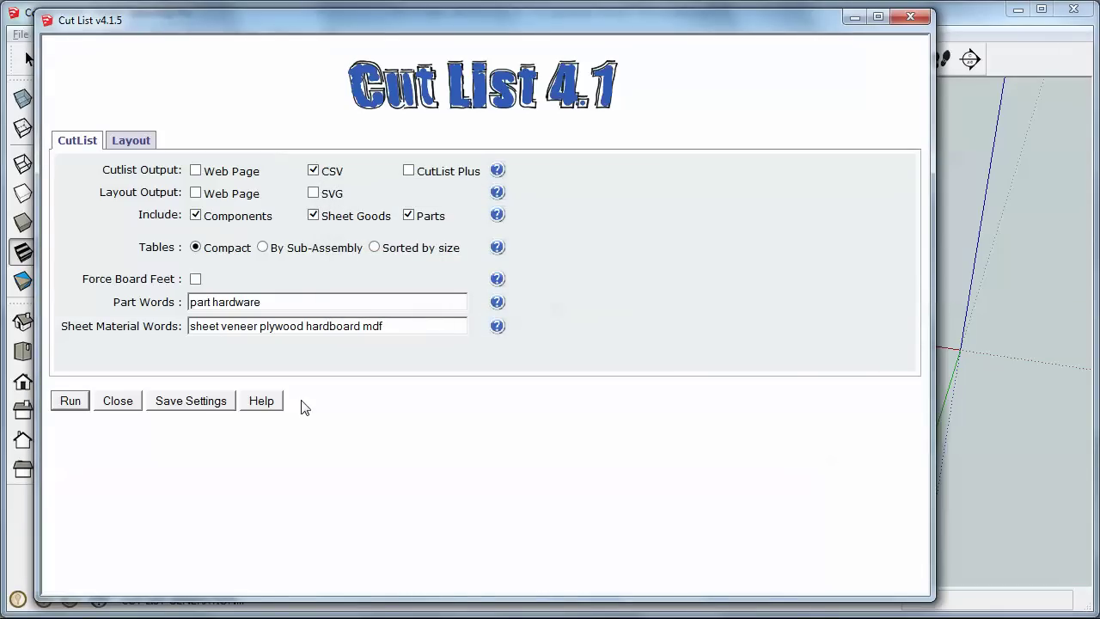
click(119, 402)
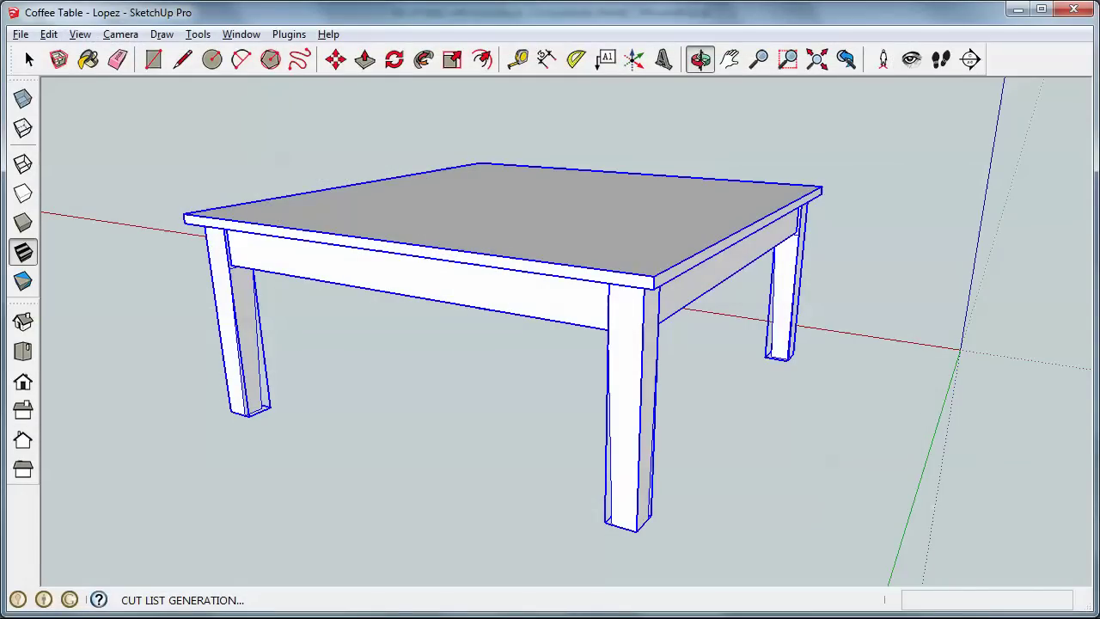
- Switch to Explorer and open the Projects folder in Documents\Workshop
key(alt+Tab)
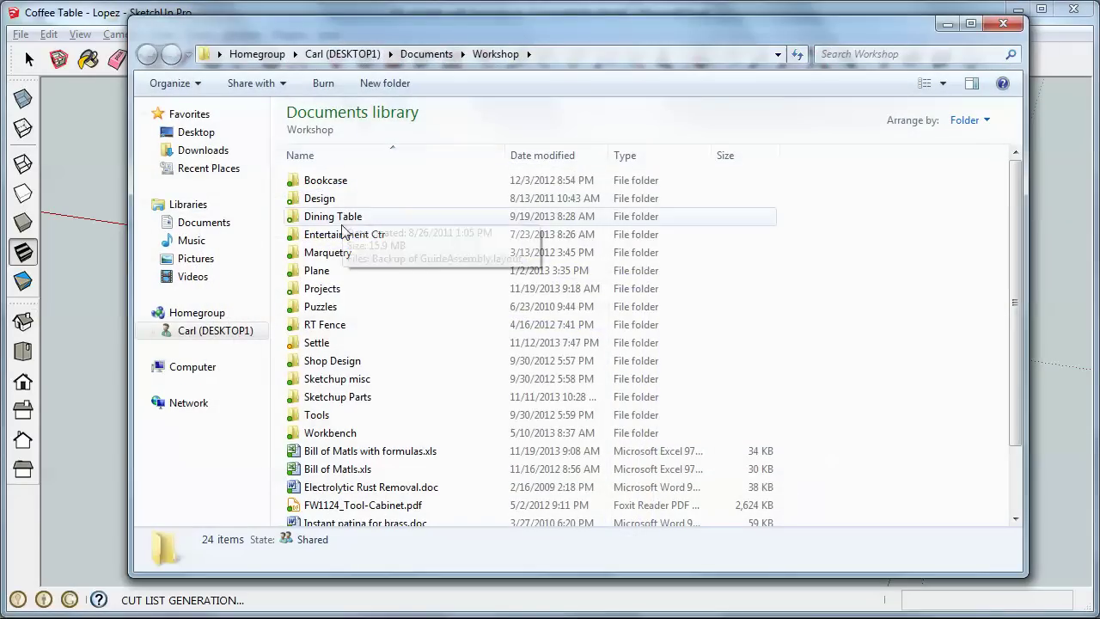
click(292, 290)
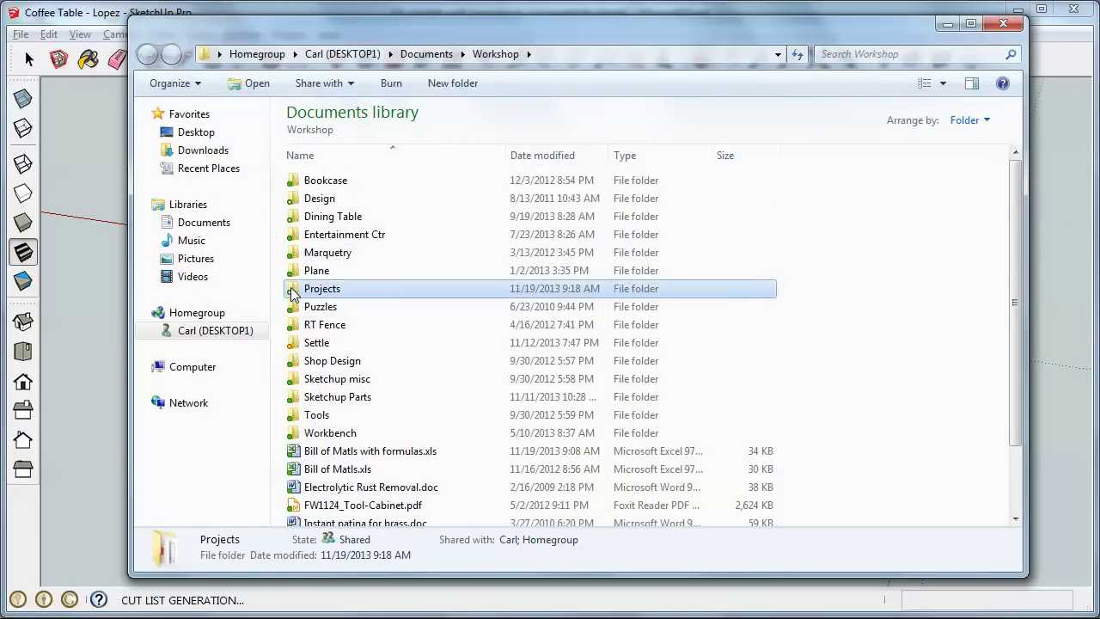
double_click(293, 293)
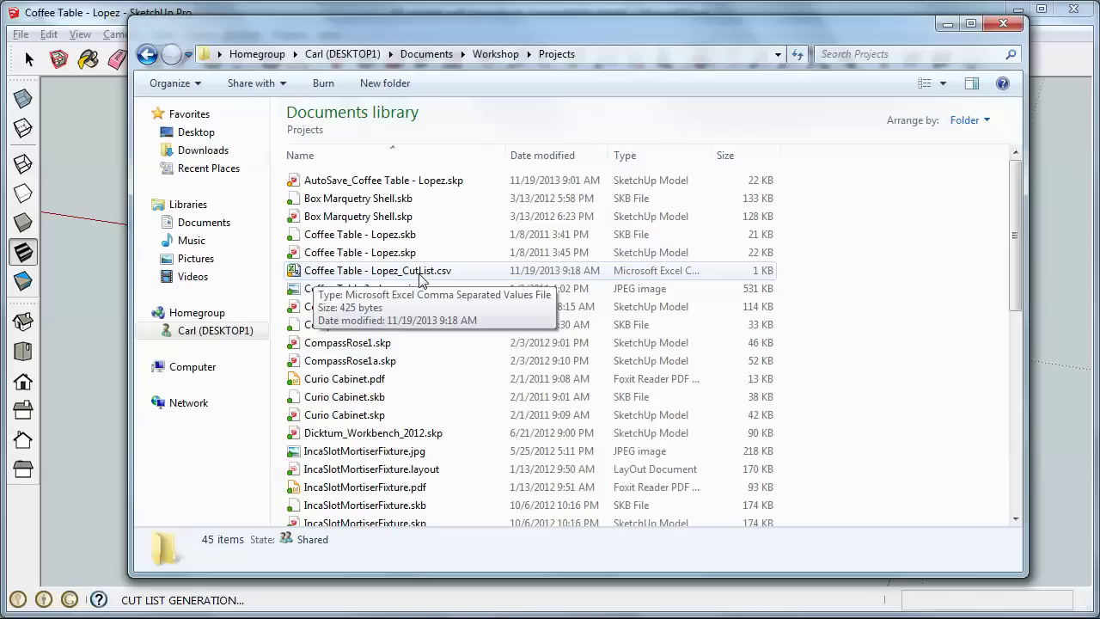
- Open Coffee Table - Lopez_CutList.csv in Excel and clear the summary block A7:D15
double_click(296, 272)
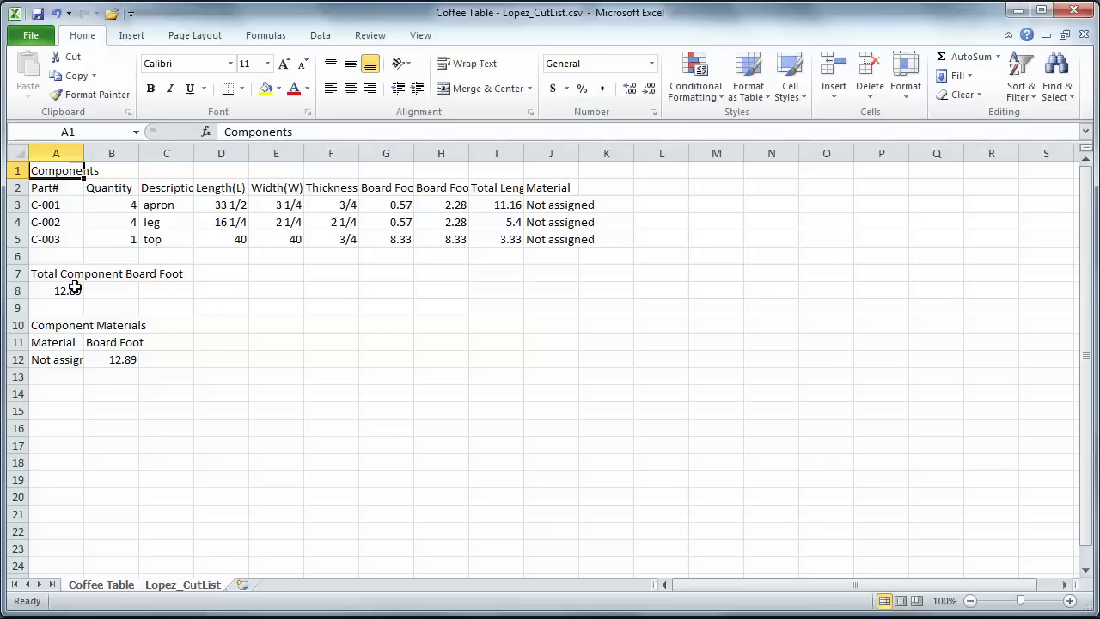
drag(54, 277, 212, 409)
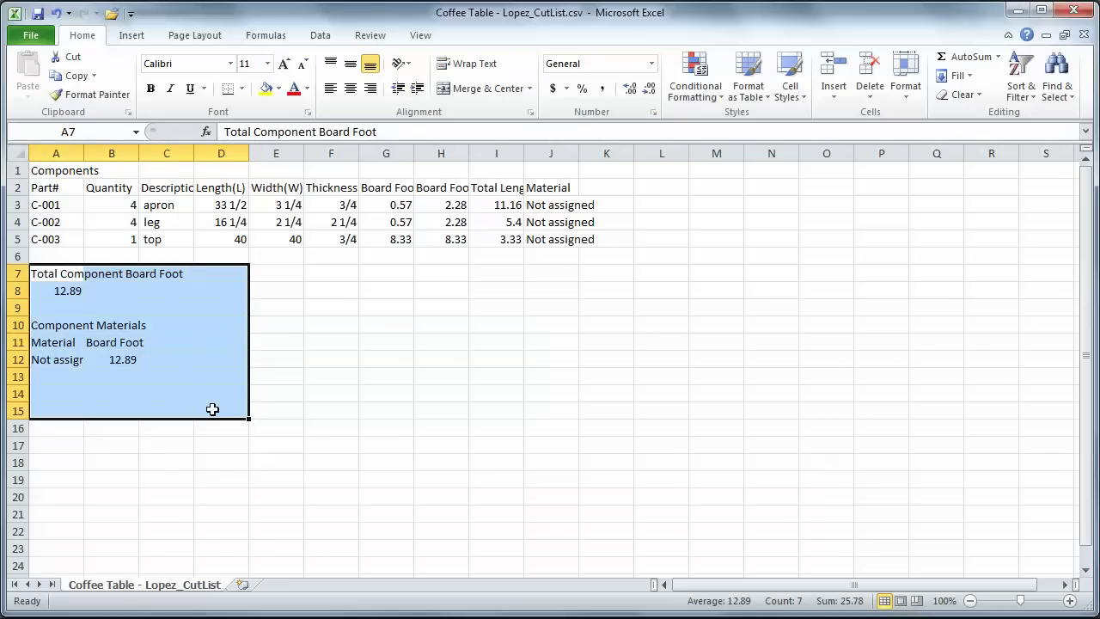
key(Delete)
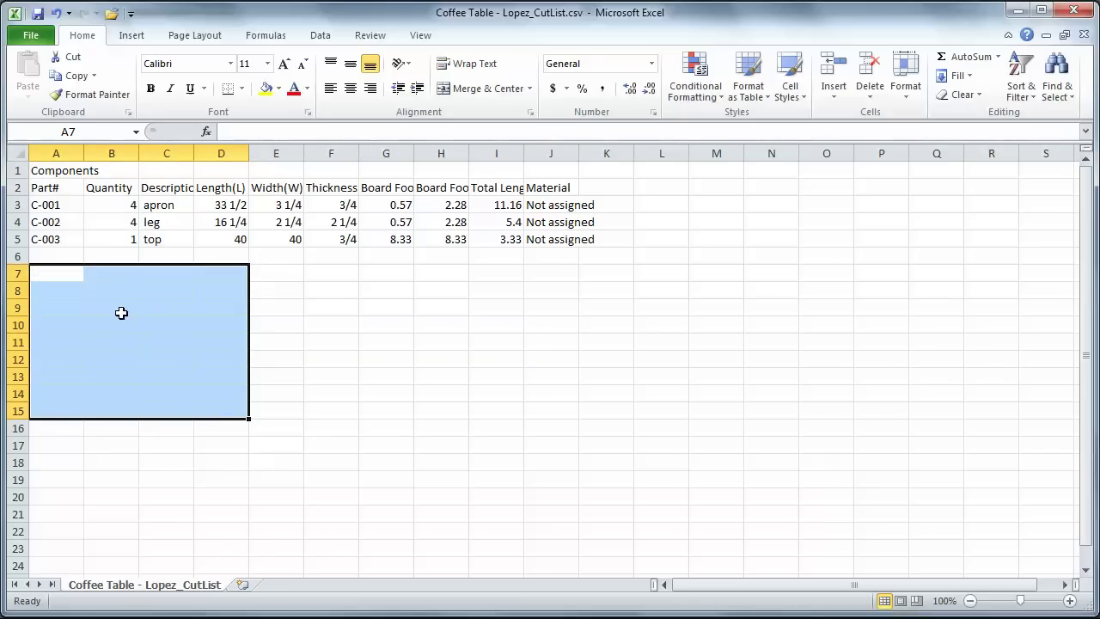
- Delete part-number column A and the board foot through material columns F–I
click(58, 152)
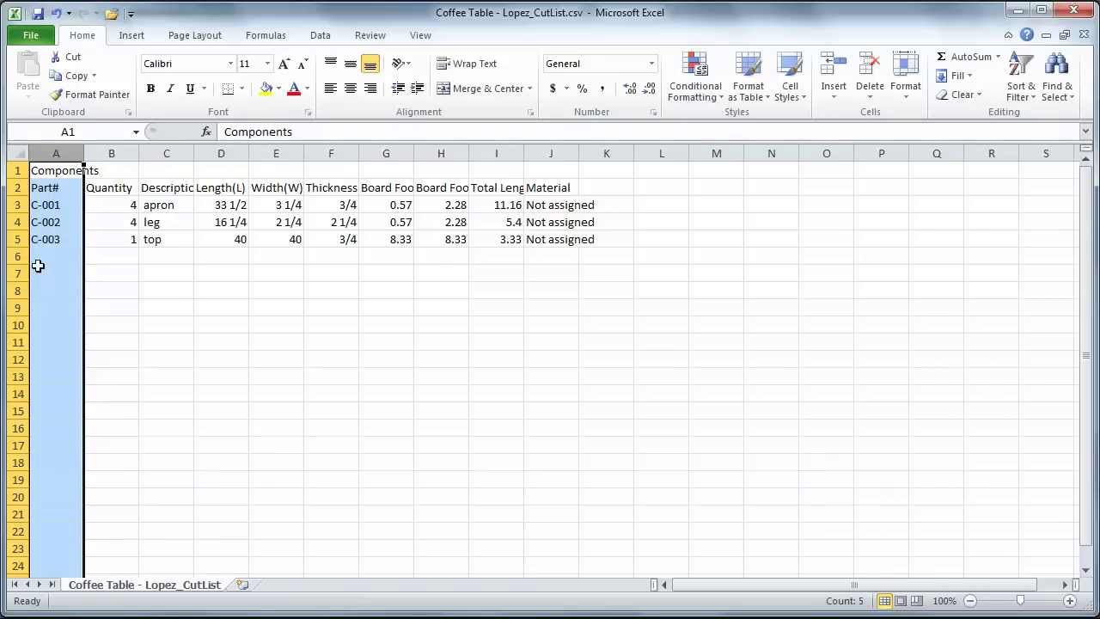
right_click(62, 154)
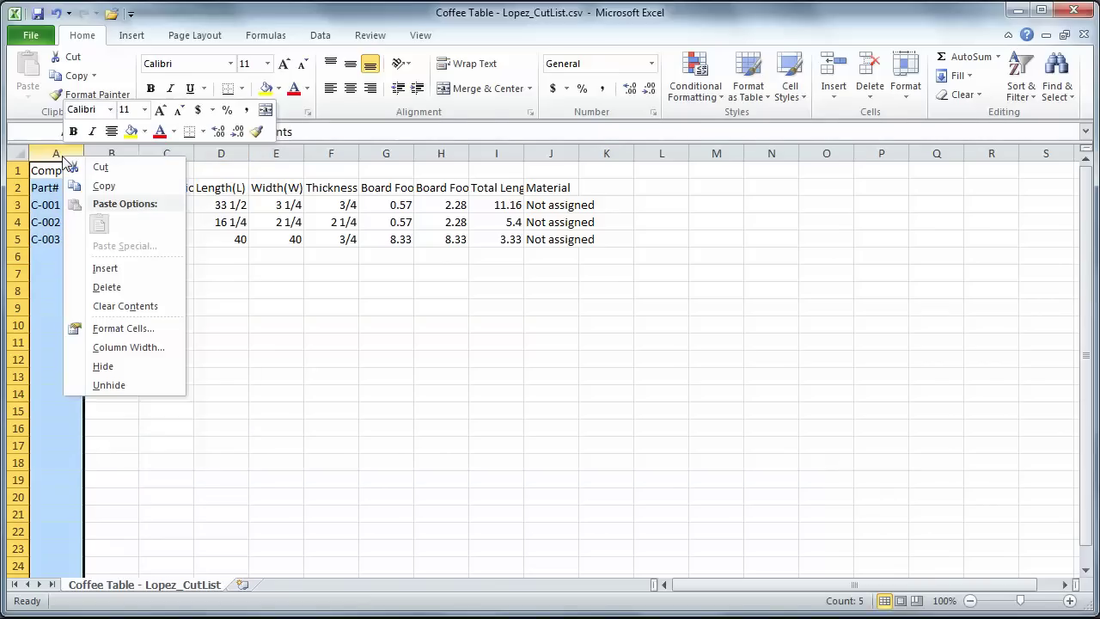
click(107, 287)
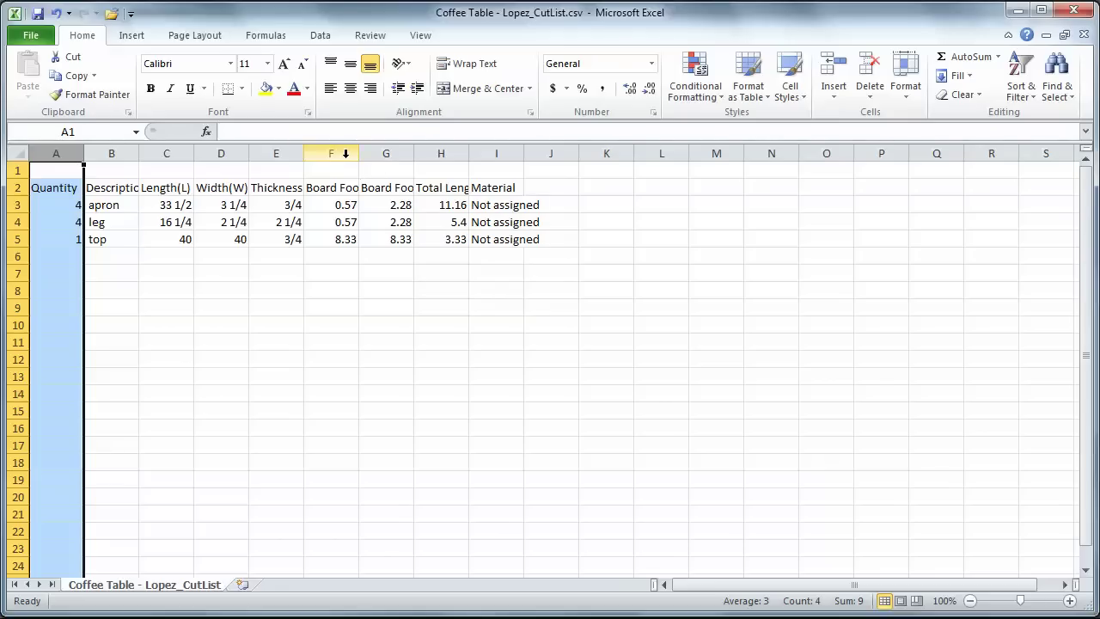
drag(345, 153, 488, 153)
right_click(489, 157)
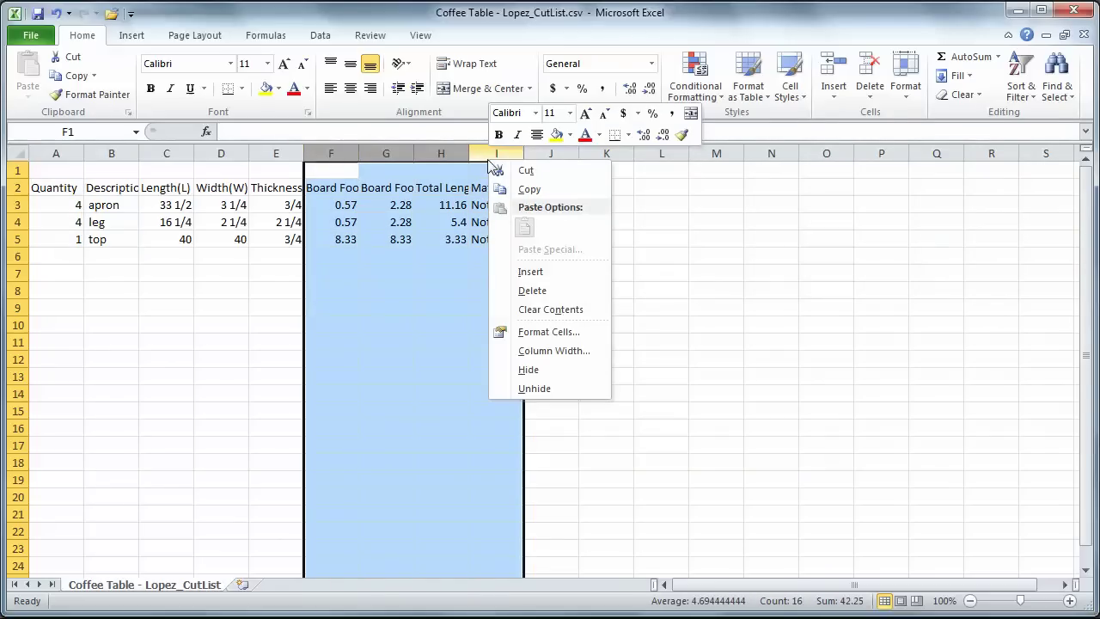
click(524, 292)
click(117, 327)
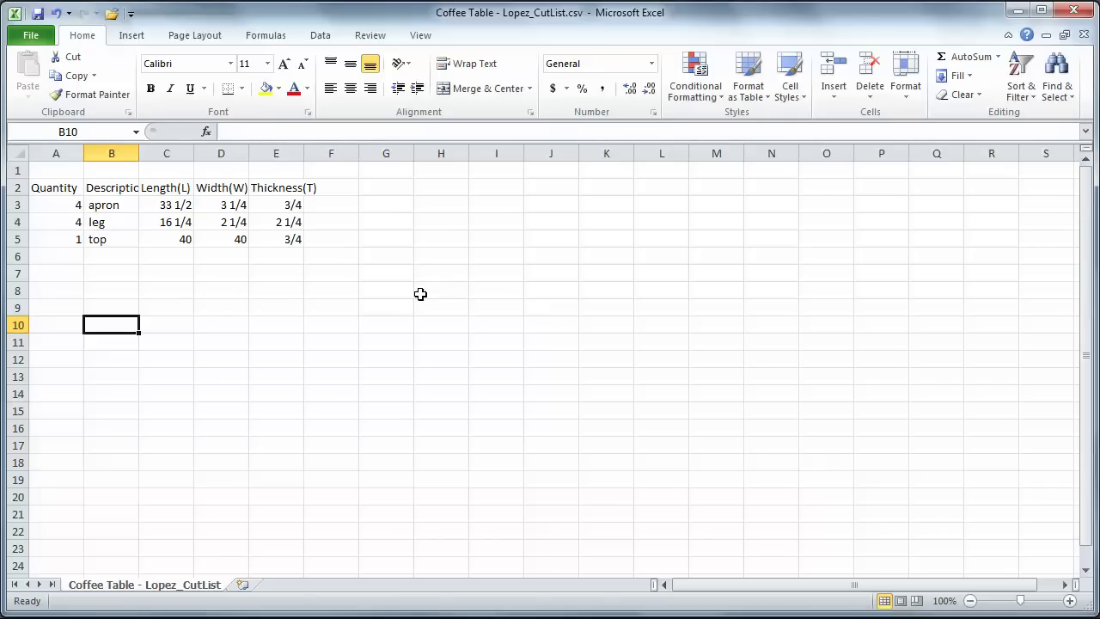
- Switch to the Cutlist sheet of Bill of Matls with formulas.xls
key(alt+Tab)
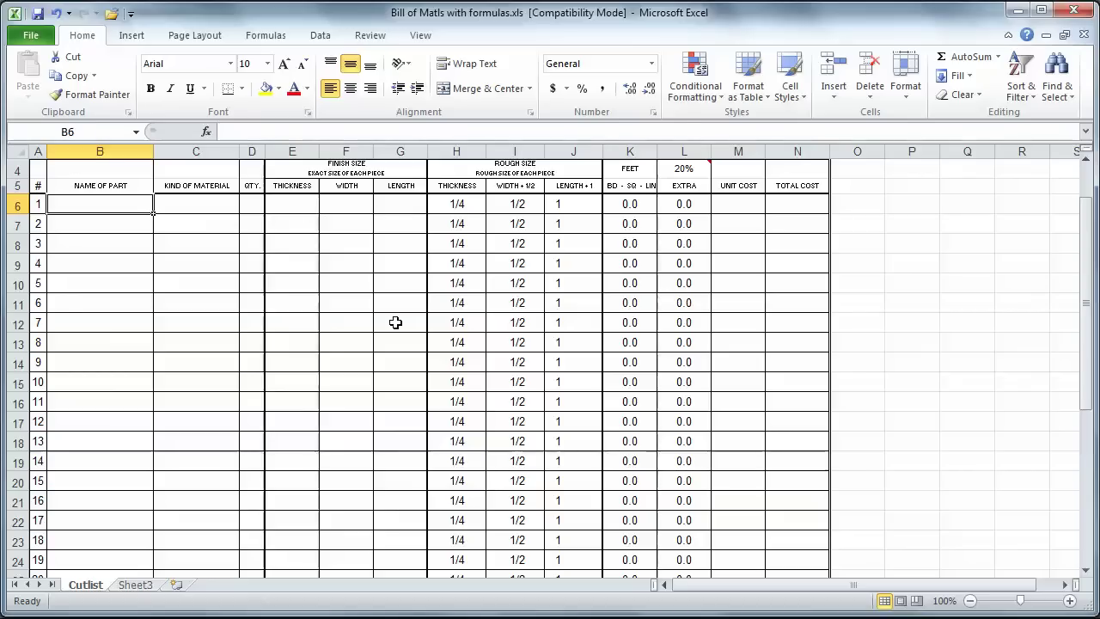
- Copy apron, leg and top from CSV cells B3:B5, then select B6 in Bill of Matls
key(alt+Tab)
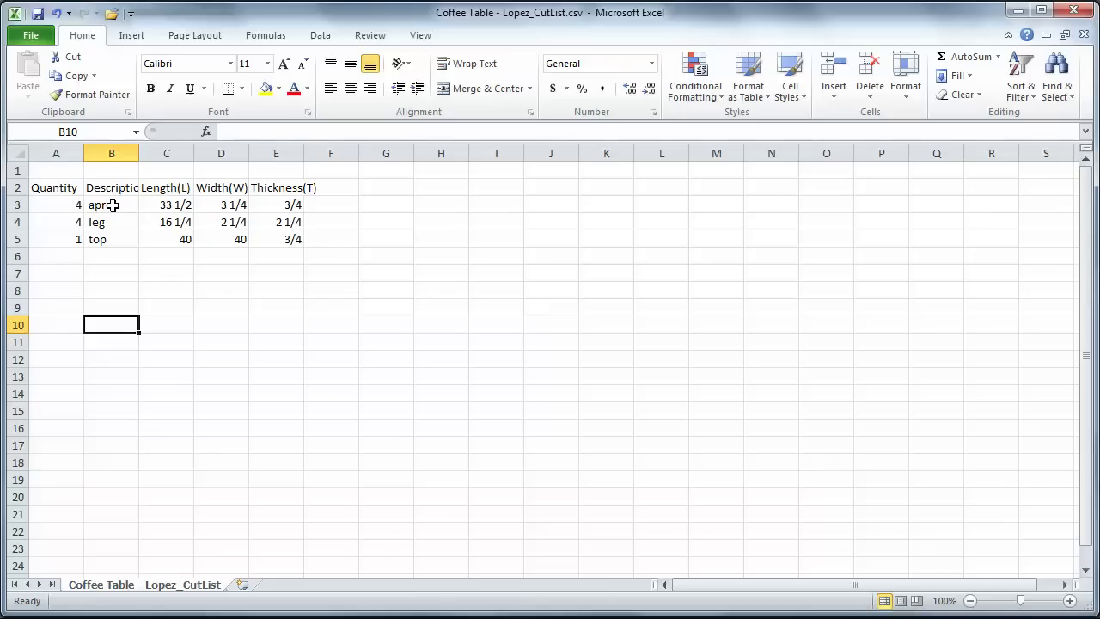
drag(112, 206, 111, 239)
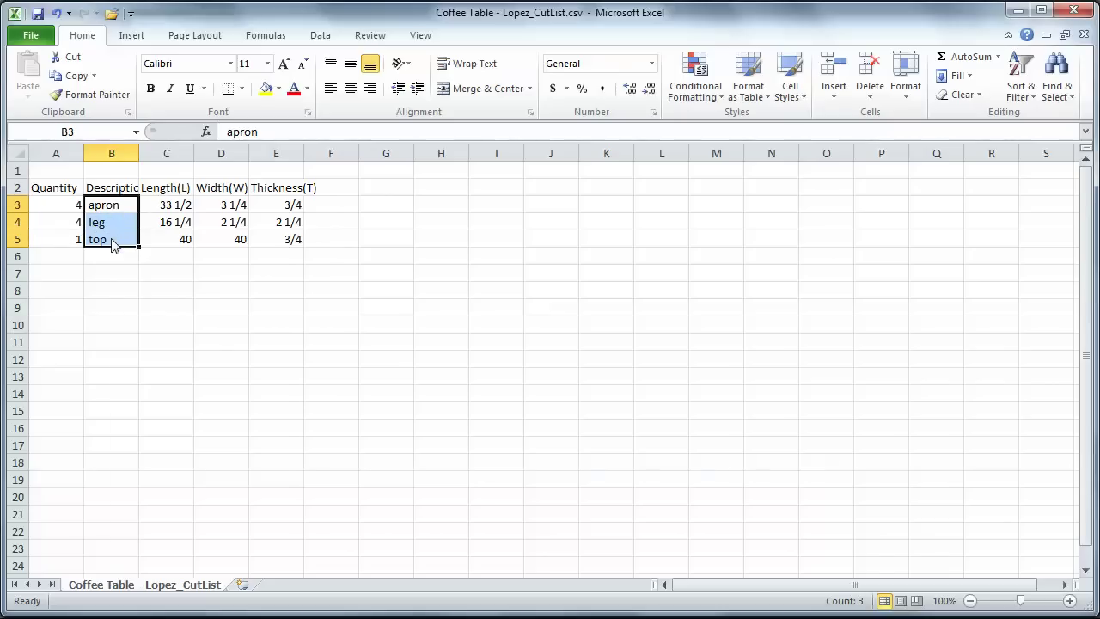
right_click(112, 241)
click(146, 268)
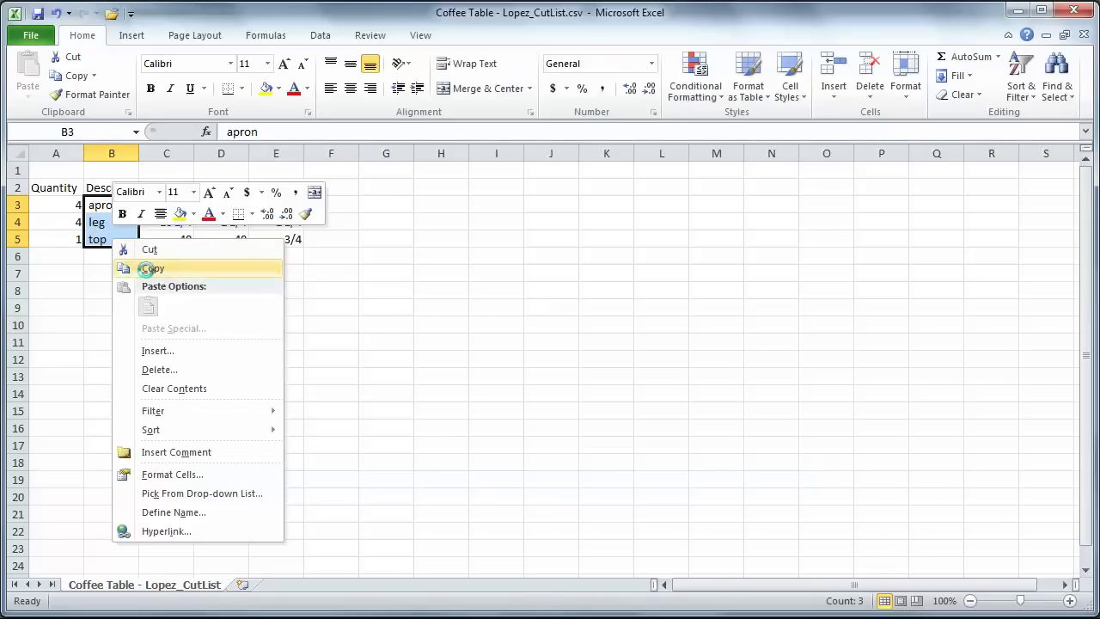
key(alt+Tab)
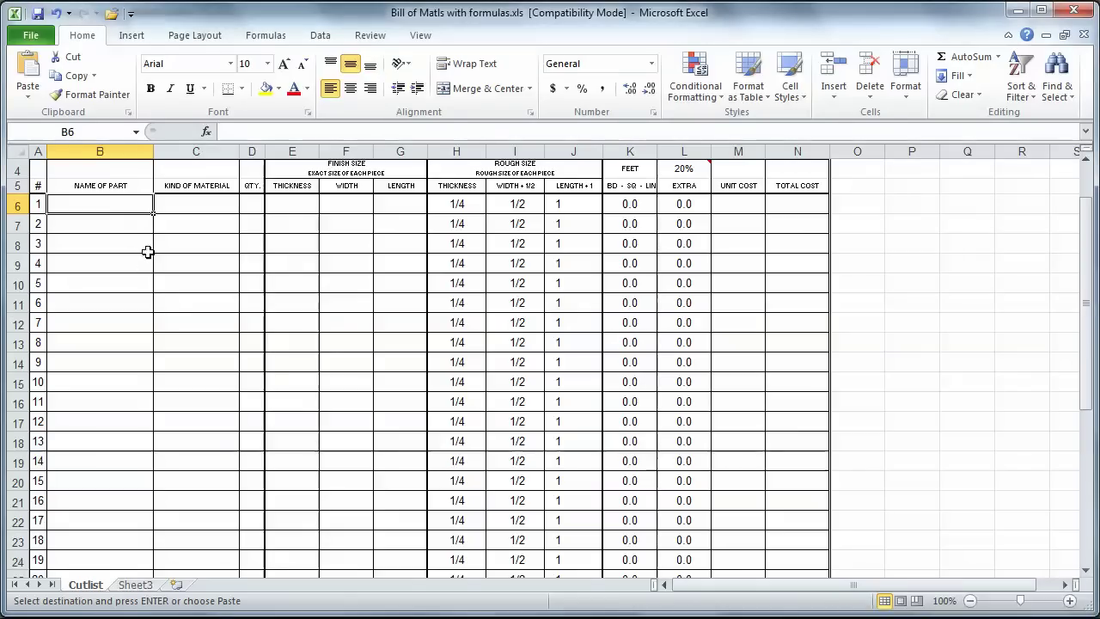
click(93, 204)
- Paste the part names apron, leg and top as values starting at B6
right_click(95, 206)
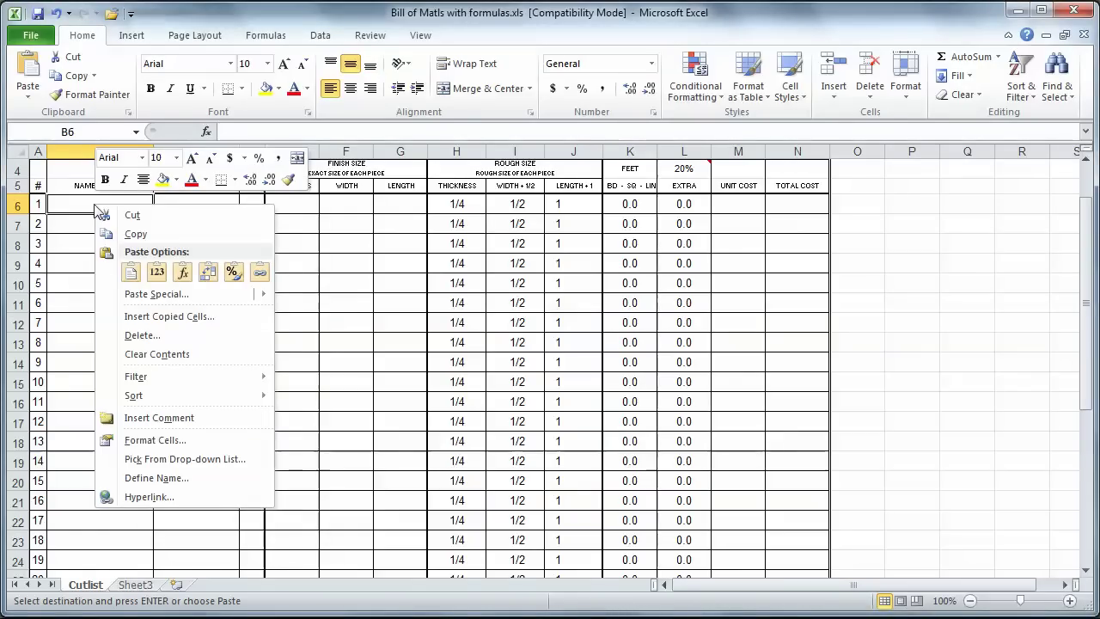
click(142, 271)
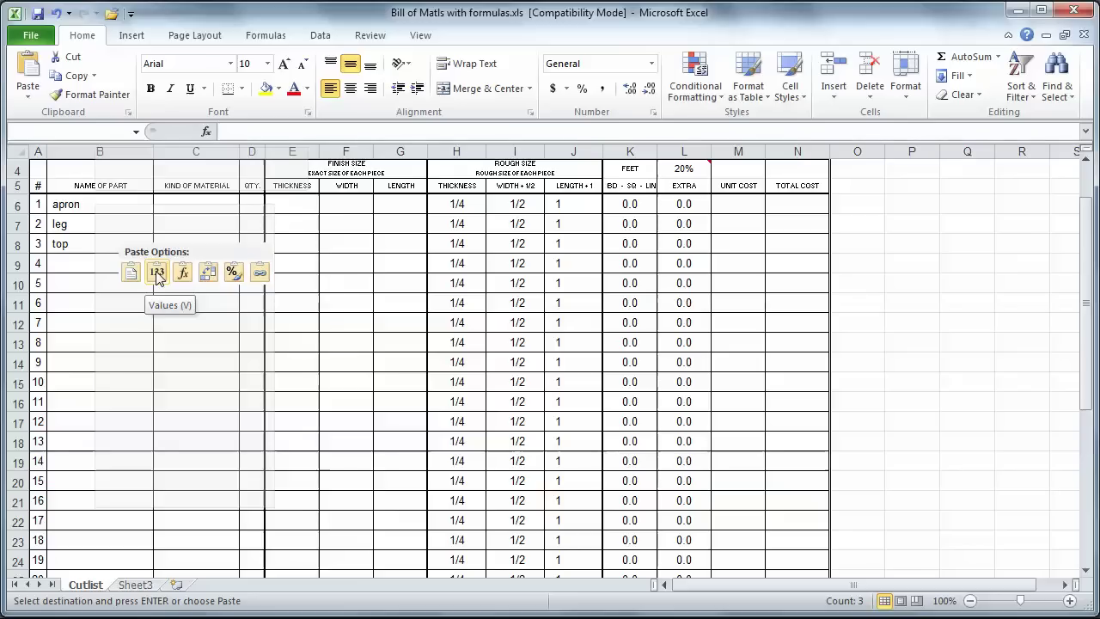
click(157, 276)
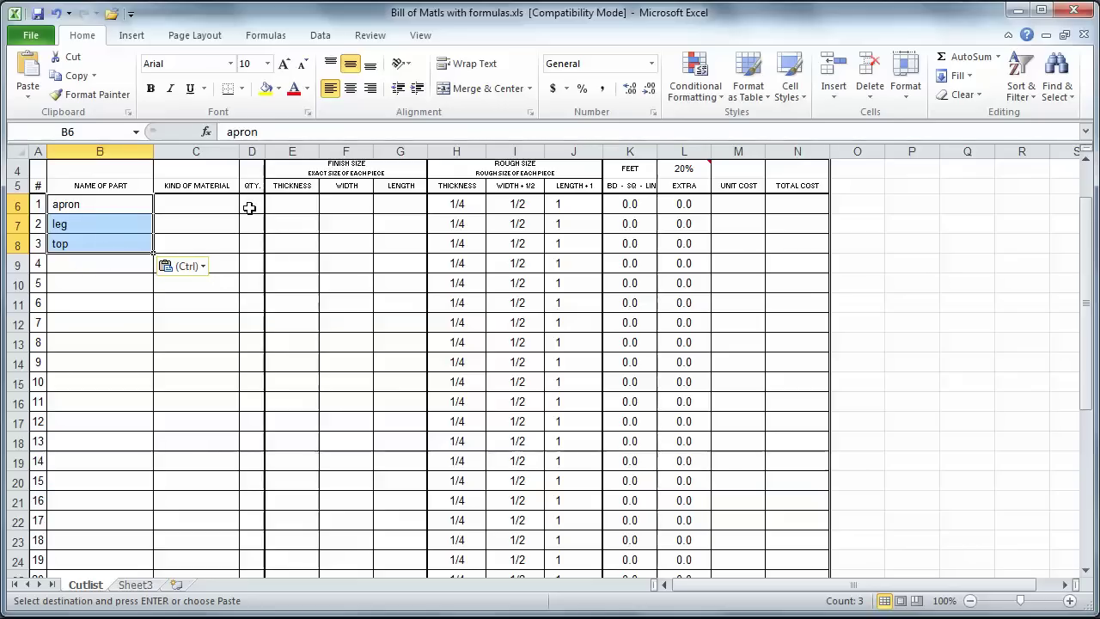
- Copy the quantities 4, 4 and 1 from the coffee table CSV's A3:A5
key(ctrl+Tab)
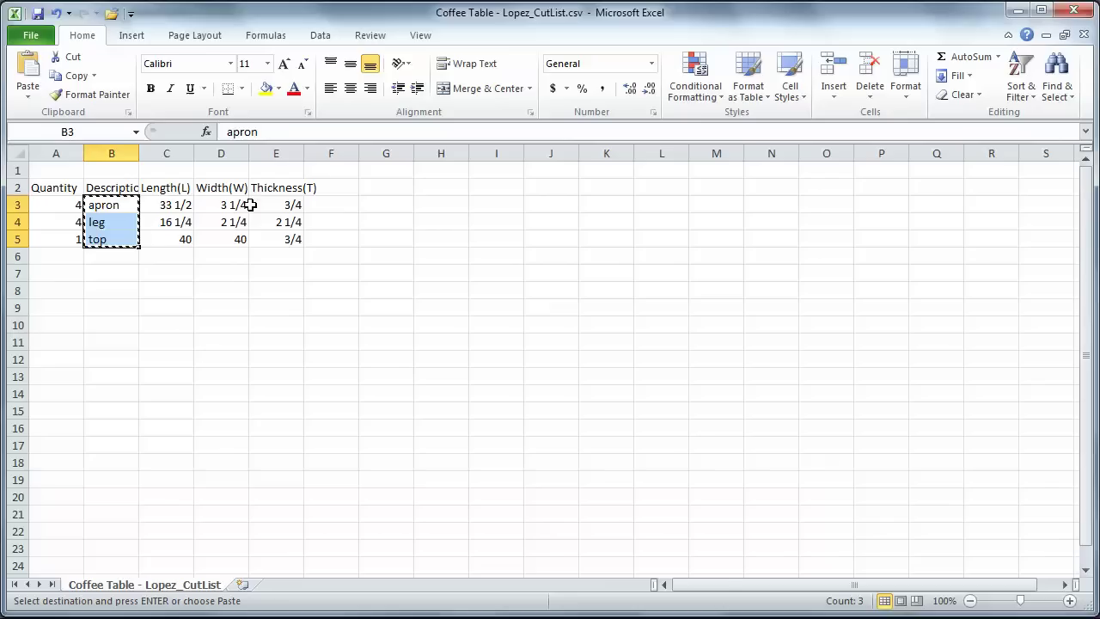
click(66, 206)
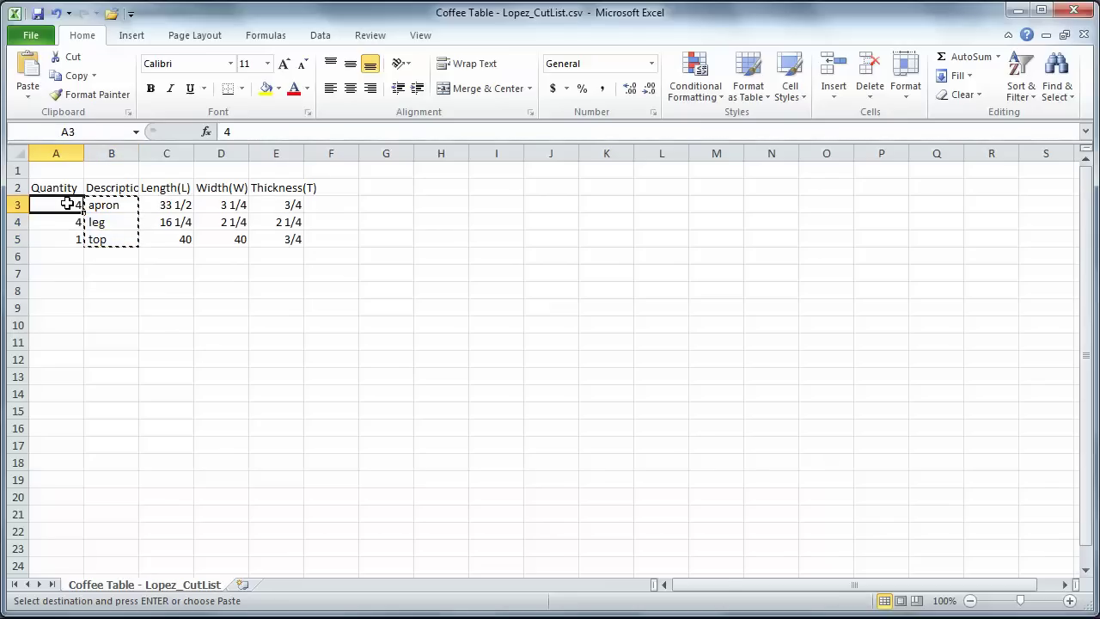
drag(67, 207, 62, 238)
right_click(63, 240)
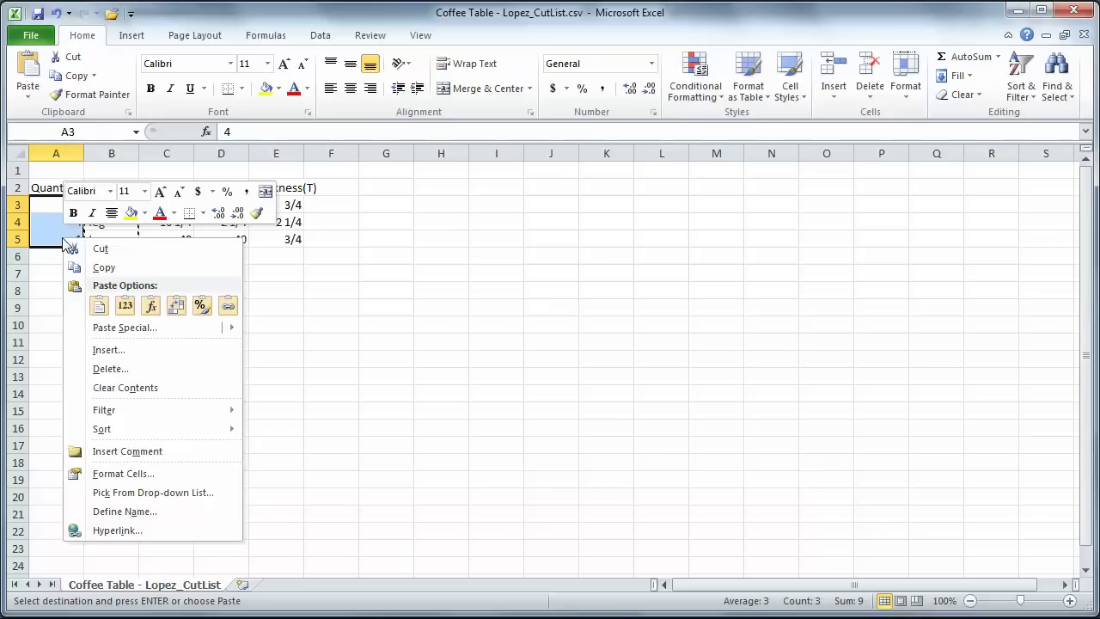
click(102, 268)
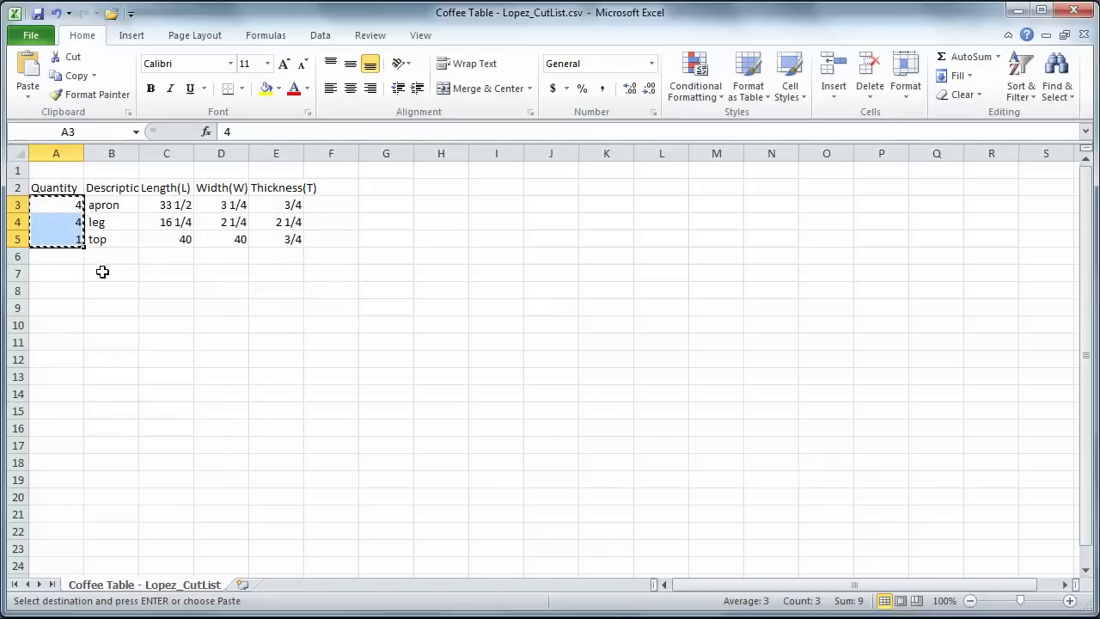
- Paste the quantities as values into the Bill of Matls QTY. cells starting at D6
key(ctrl+Tab)
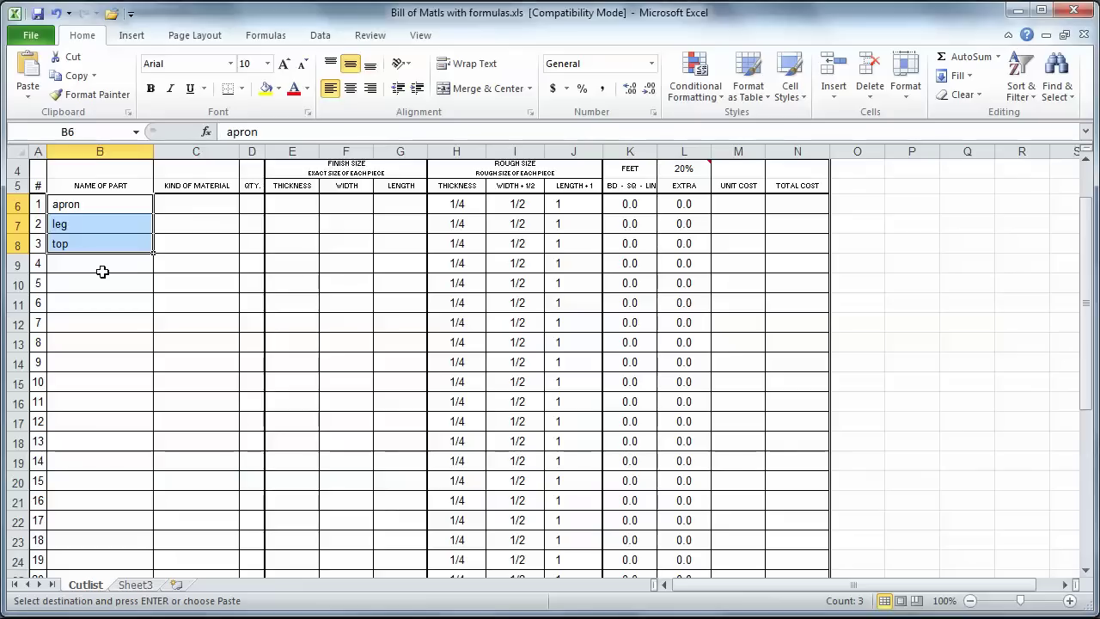
click(253, 204)
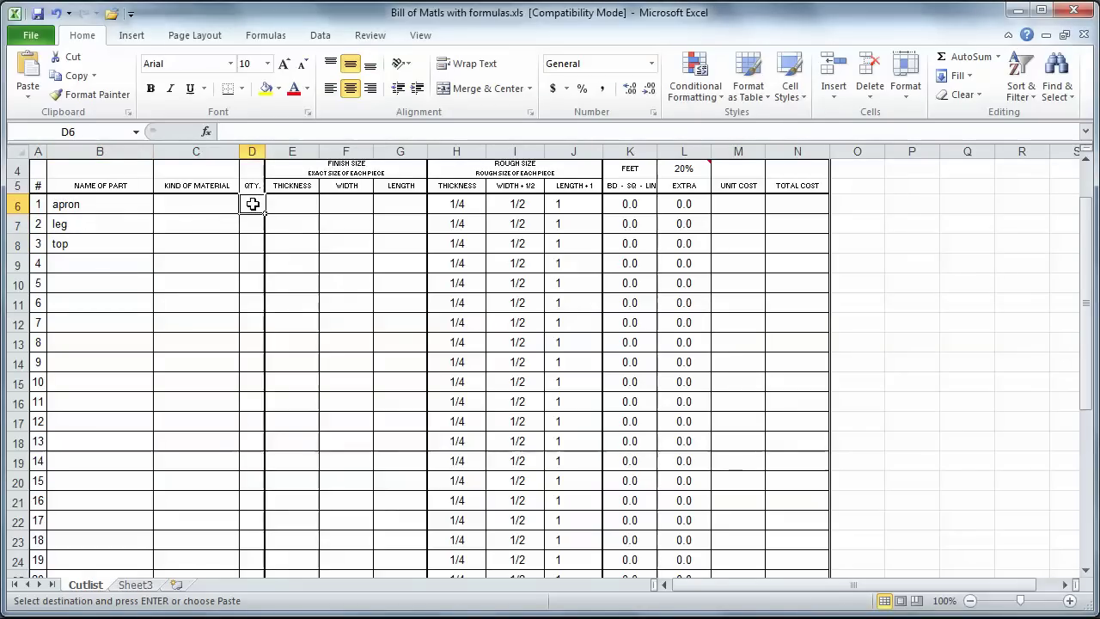
right_click(253, 204)
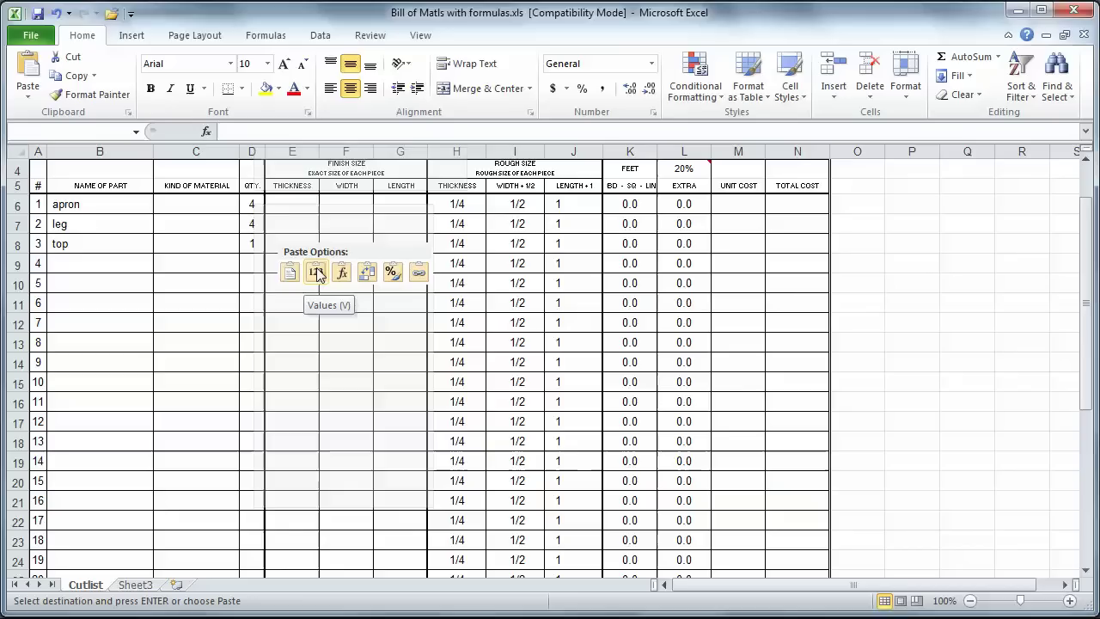
click(316, 272)
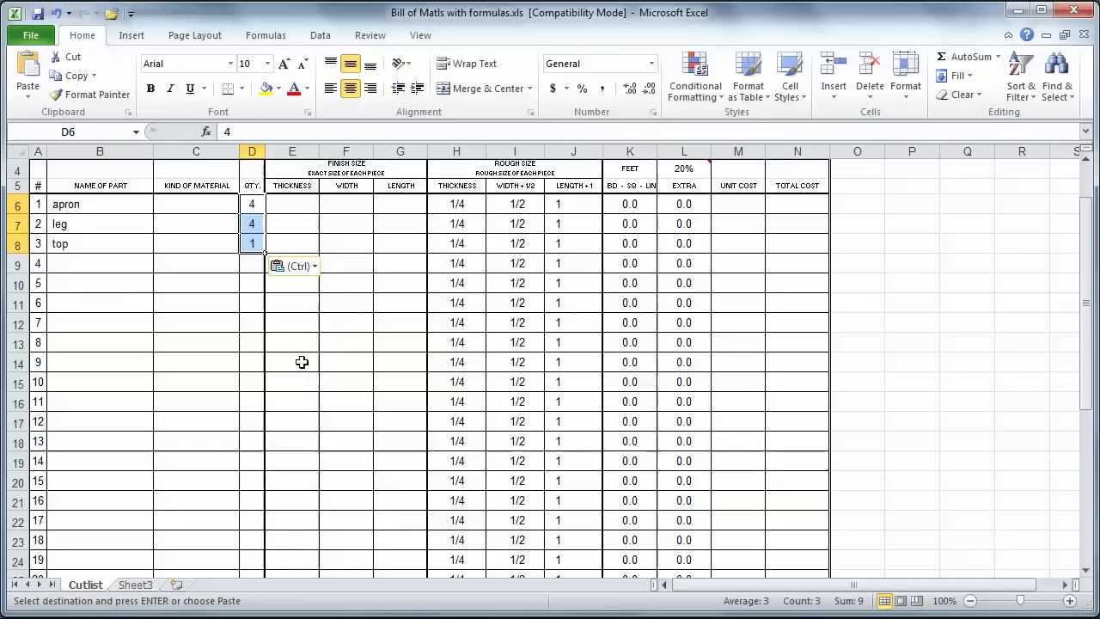
key(alt+Tab)
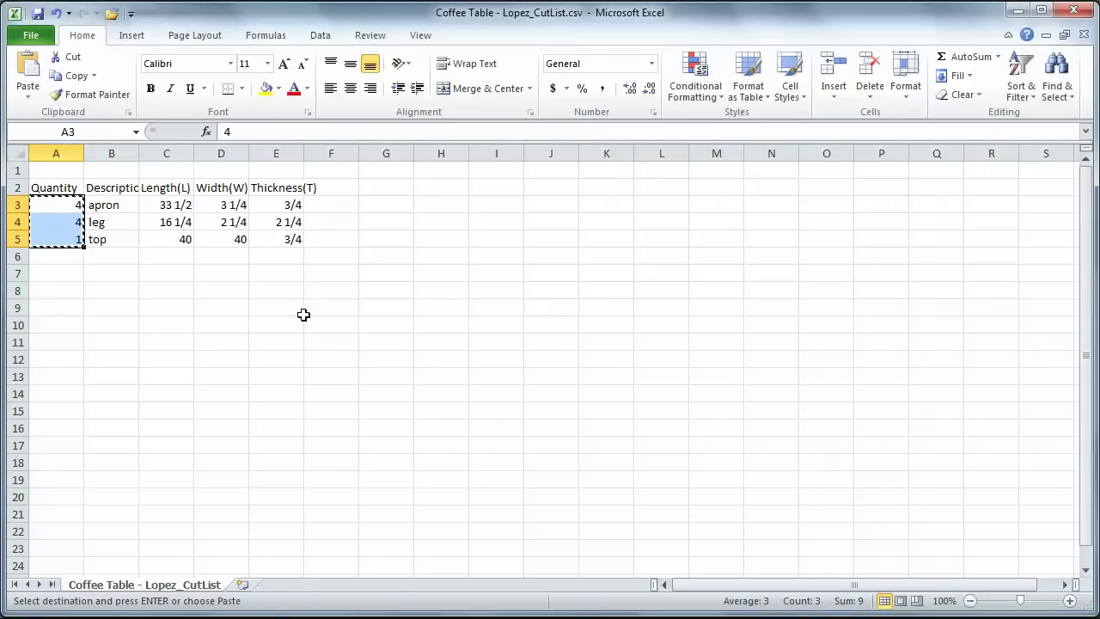
- Copy the three parts' thickness values from the CSV and paste them as values into E6:E8
key(alt+Tab)
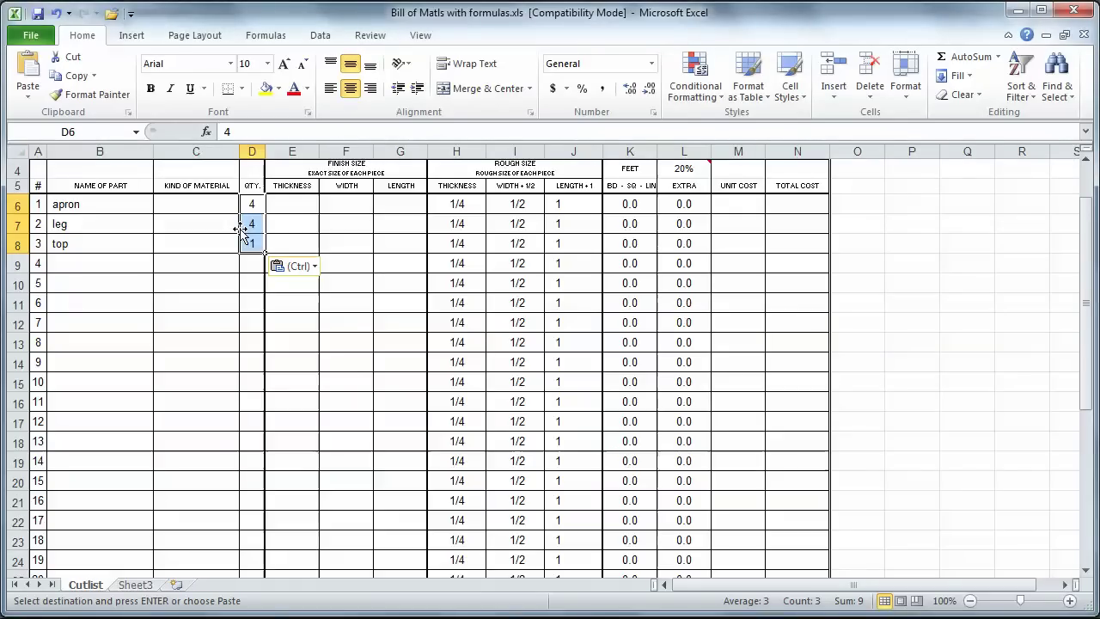
key(alt+Tab)
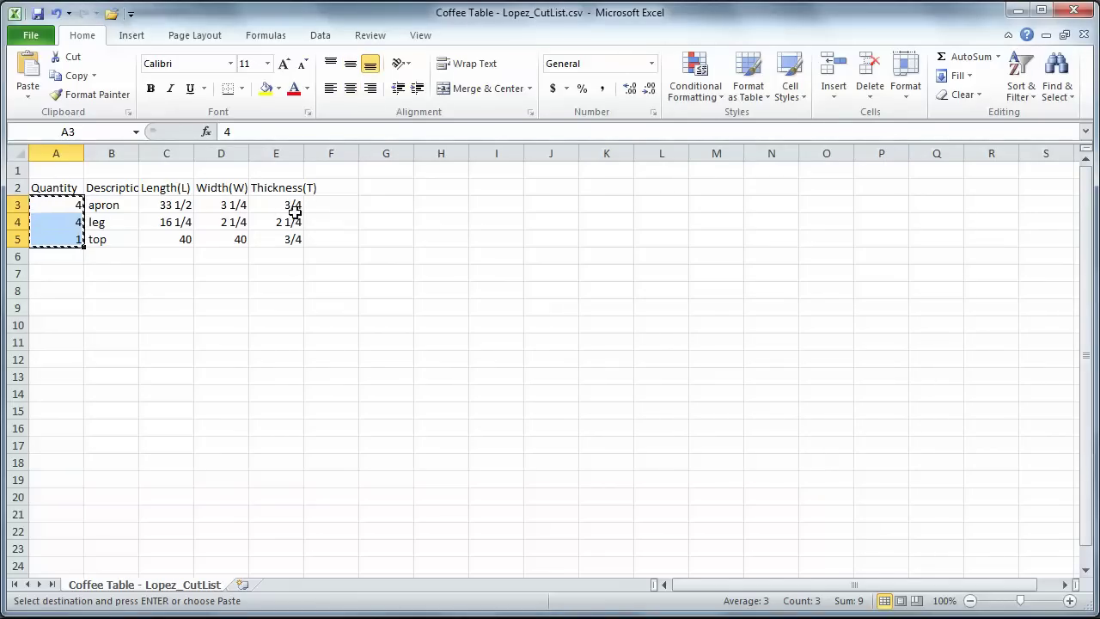
drag(290, 206, 283, 244)
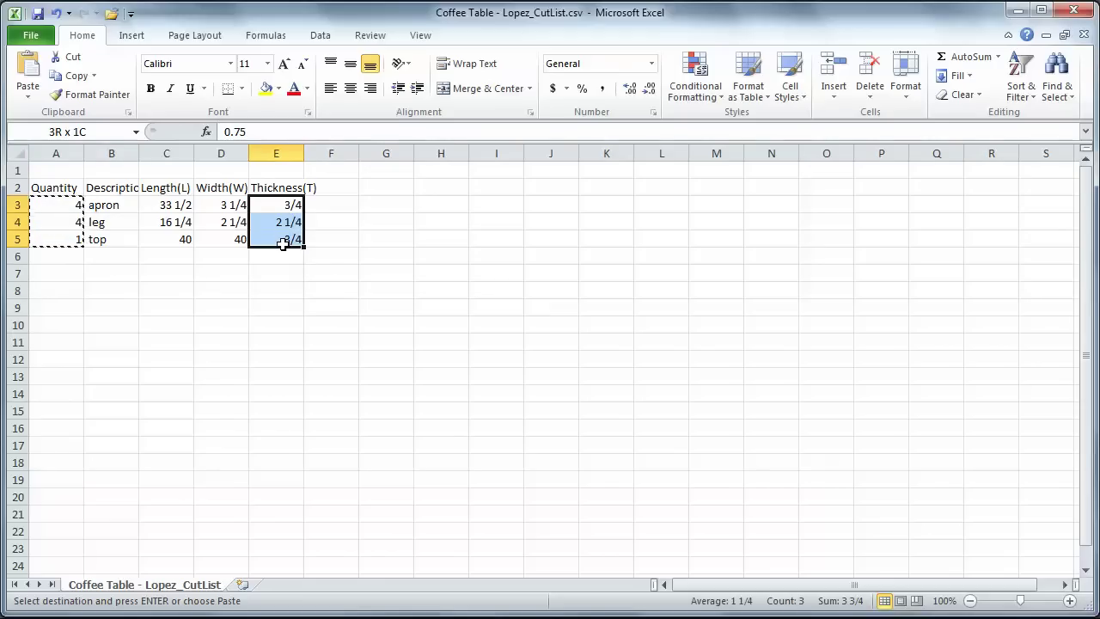
right_click(281, 239)
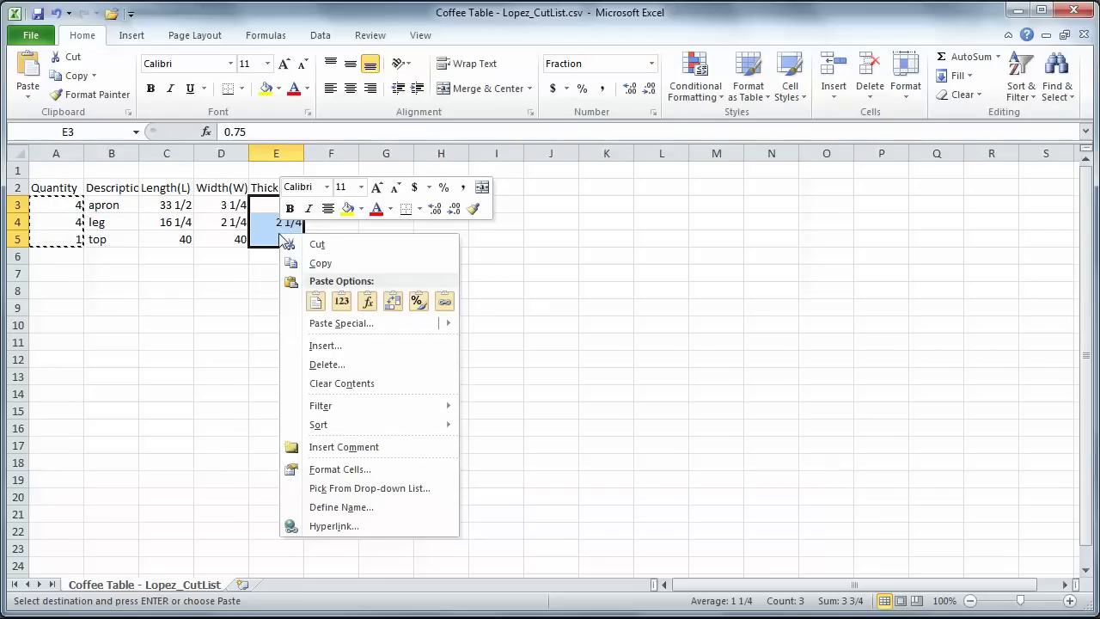
click(321, 264)
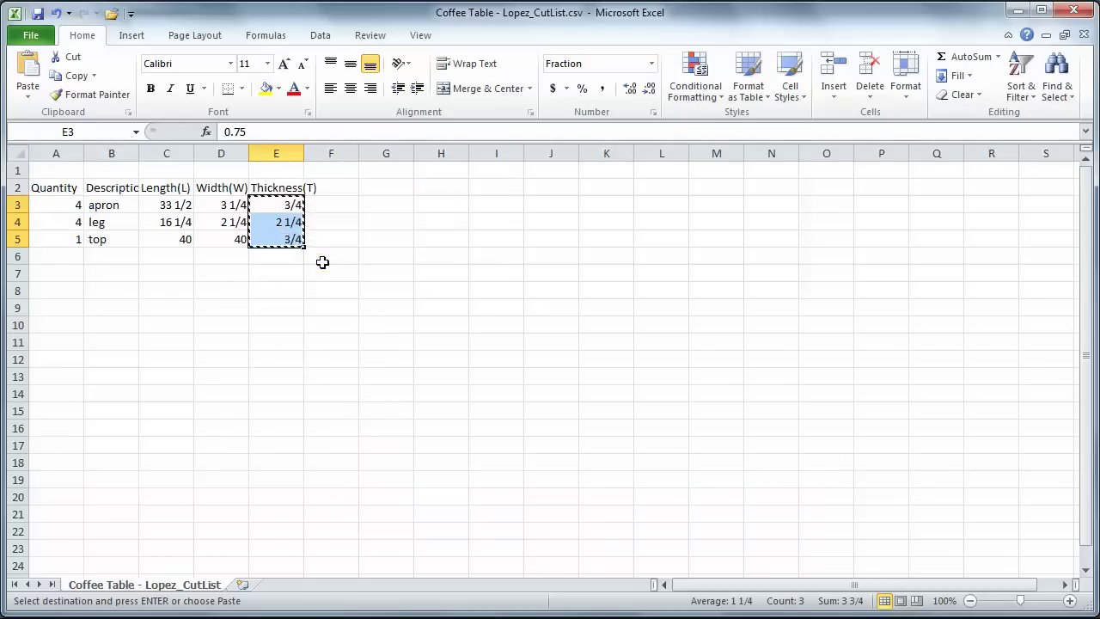
key(ctrl+Tab)
click(295, 207)
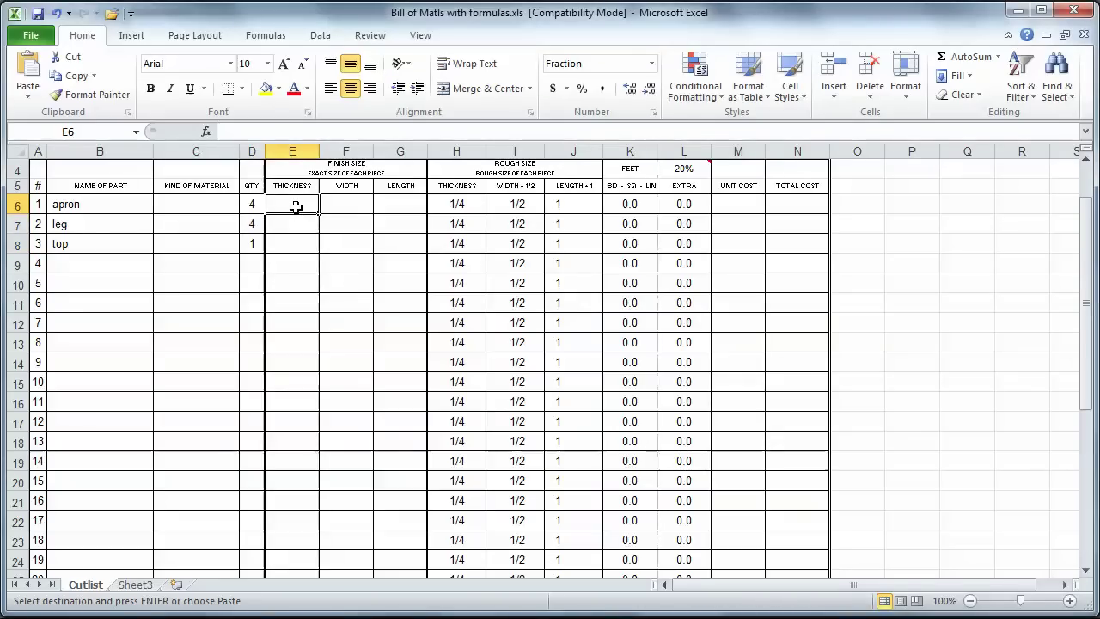
right_click(295, 207)
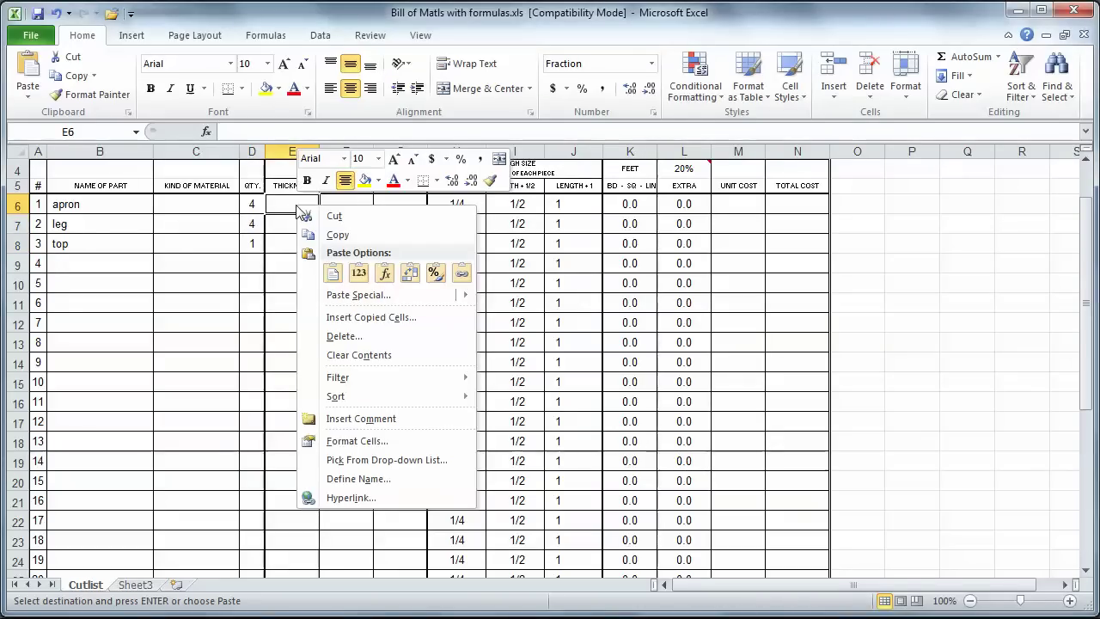
click(359, 272)
- Copy the three parts' width values from the CSV and paste them as values into F6:F8
click(358, 207)
key(ctrl+Tab)
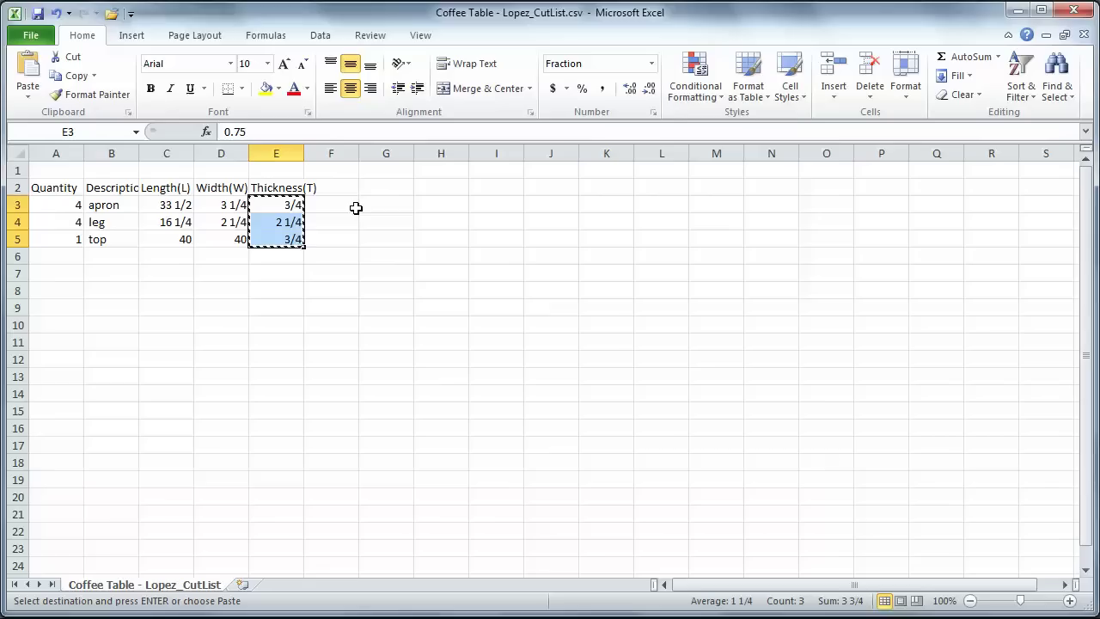
drag(230, 202, 229, 238)
right_click(228, 239)
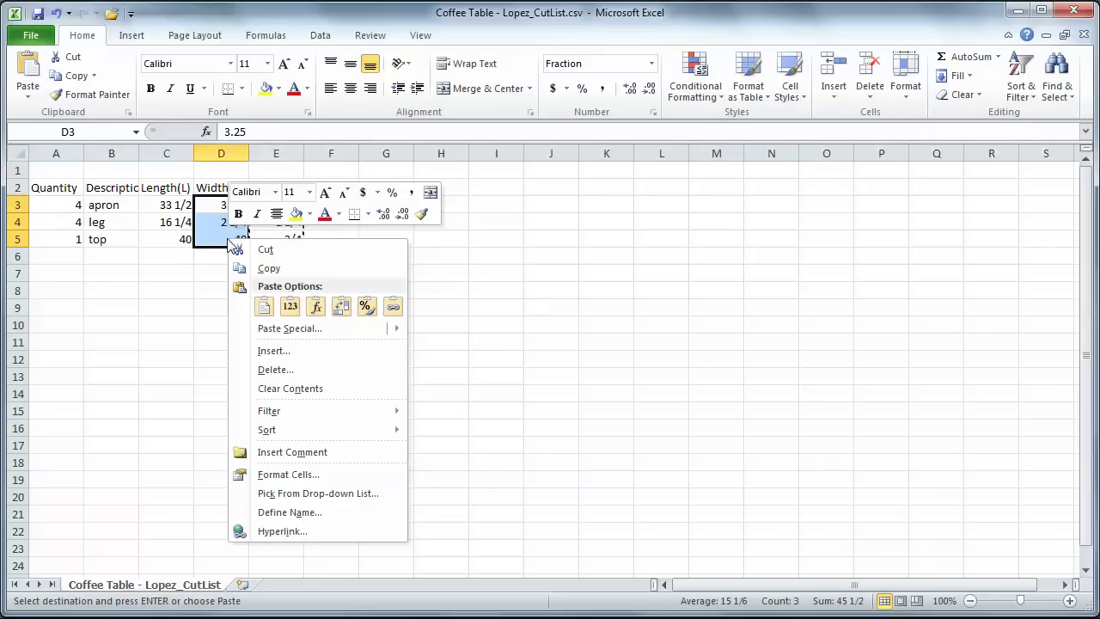
click(265, 268)
key(ctrl+Tab)
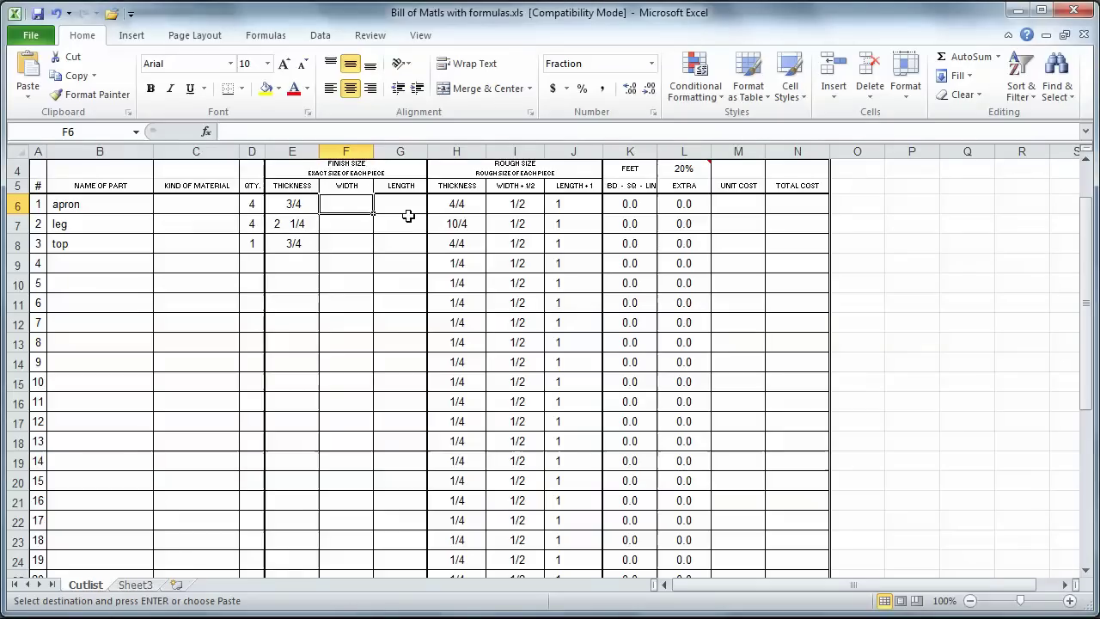
right_click(358, 208)
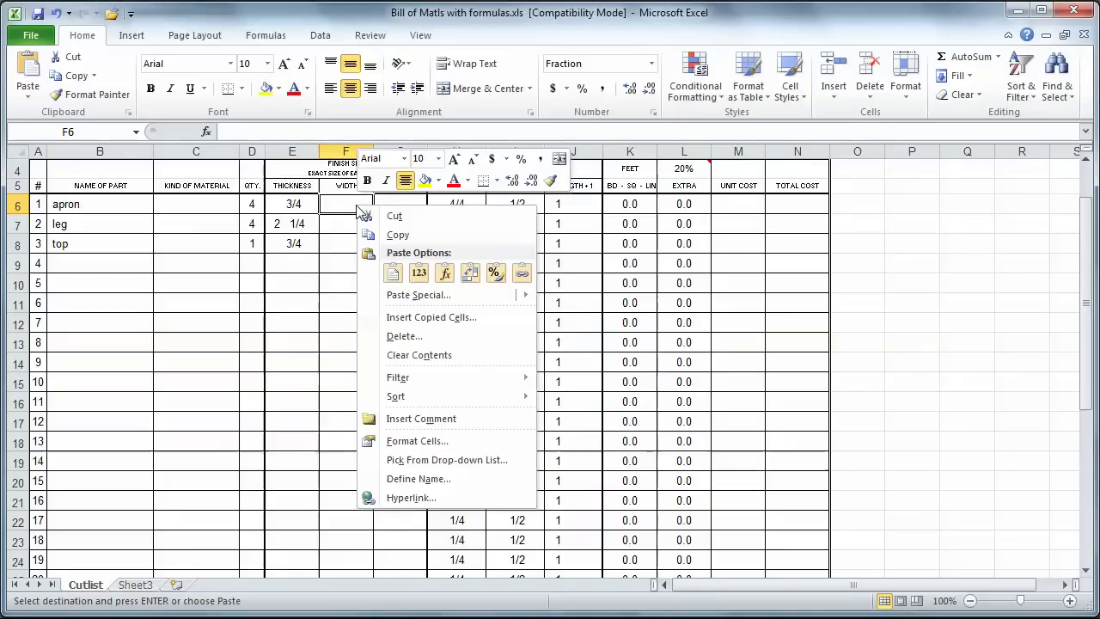
click(418, 272)
- Paste the lengths 33 1/2, 16 1/4 and 40 from the CSV as values into G6:G8
key(alt+Tab)
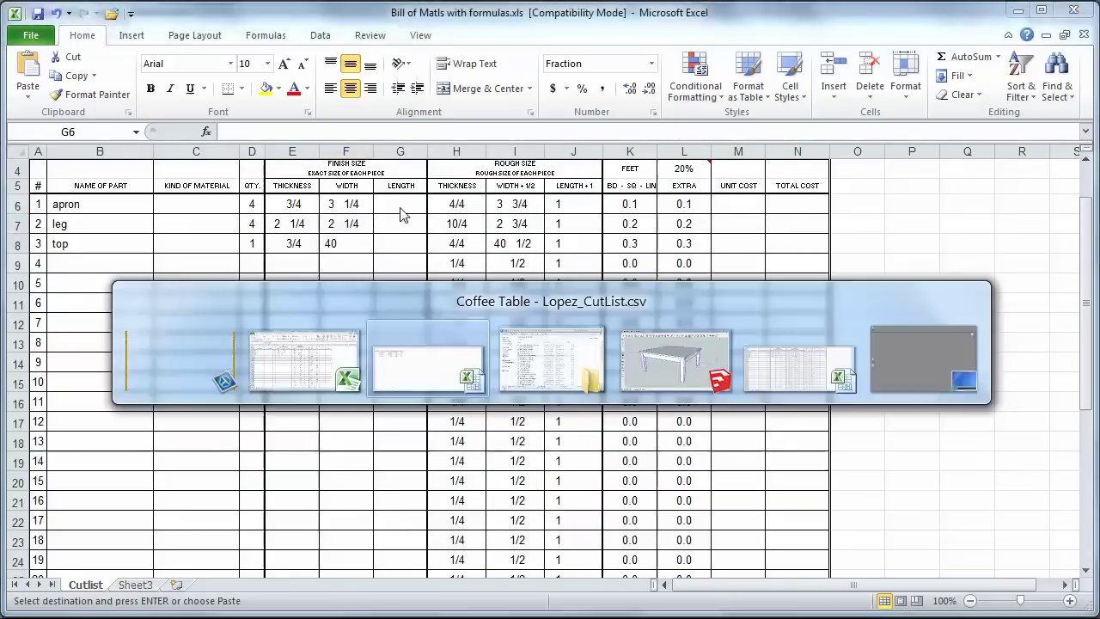
drag(166, 207, 165, 239)
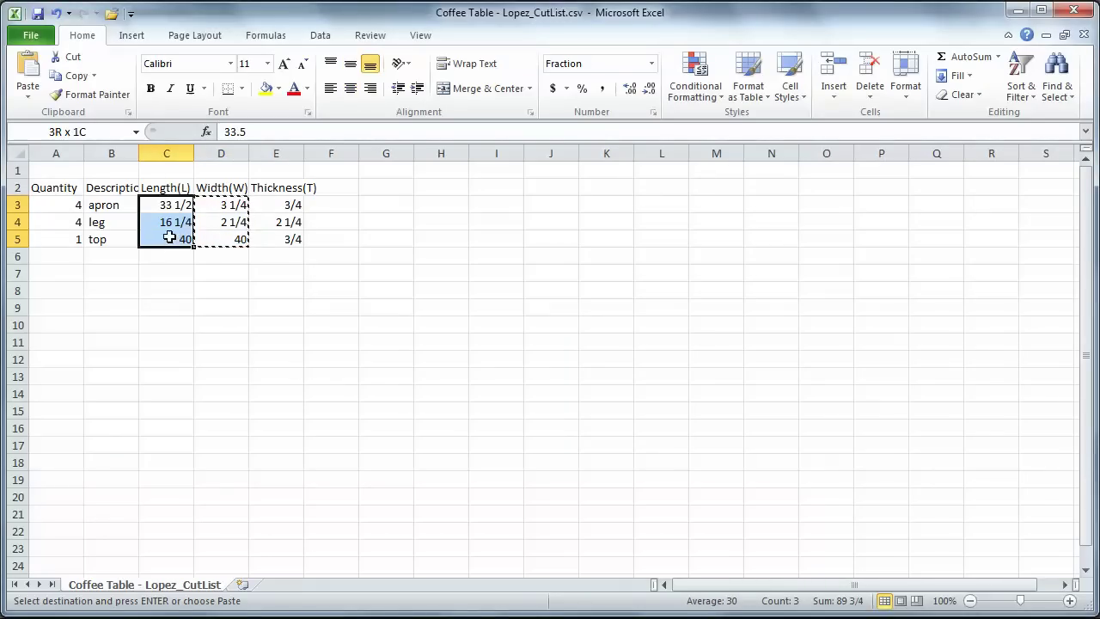
right_click(165, 239)
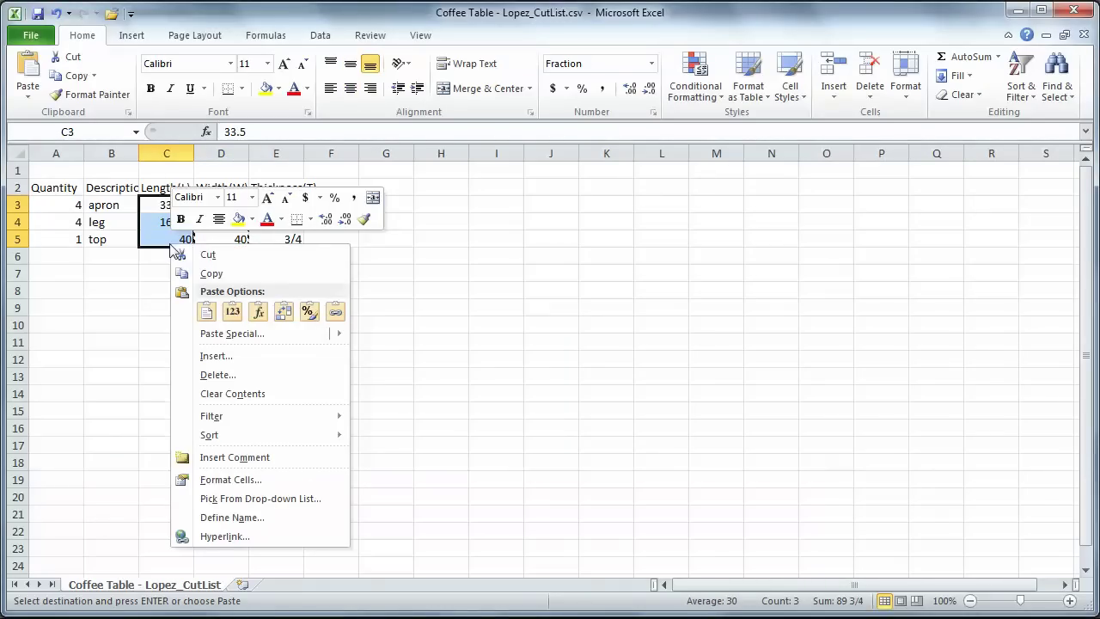
click(211, 273)
key(alt+Tab)
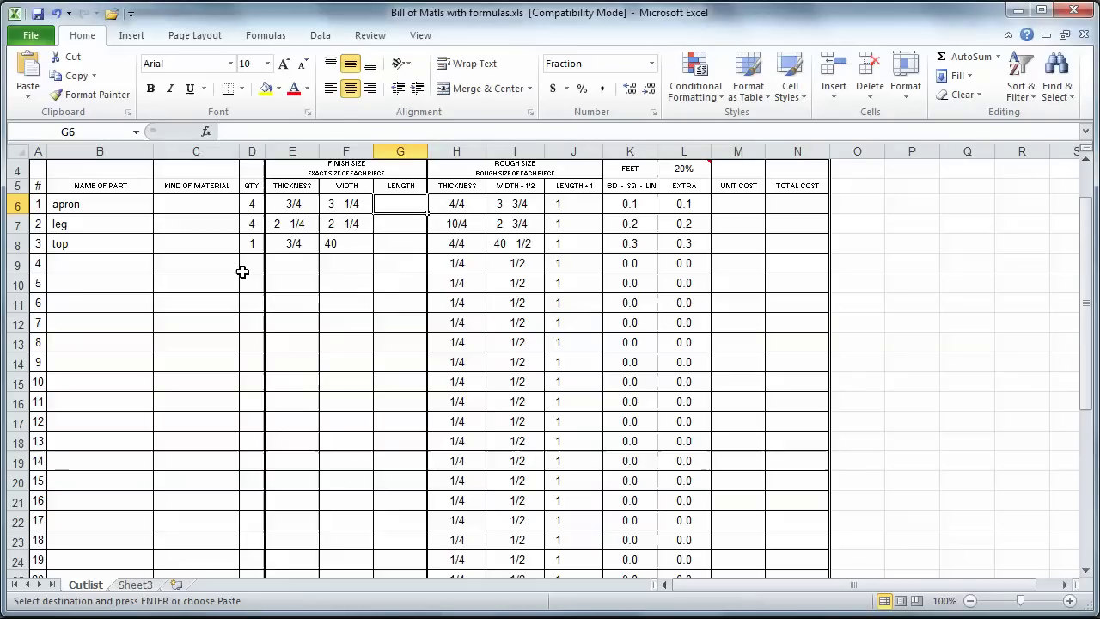
right_click(409, 207)
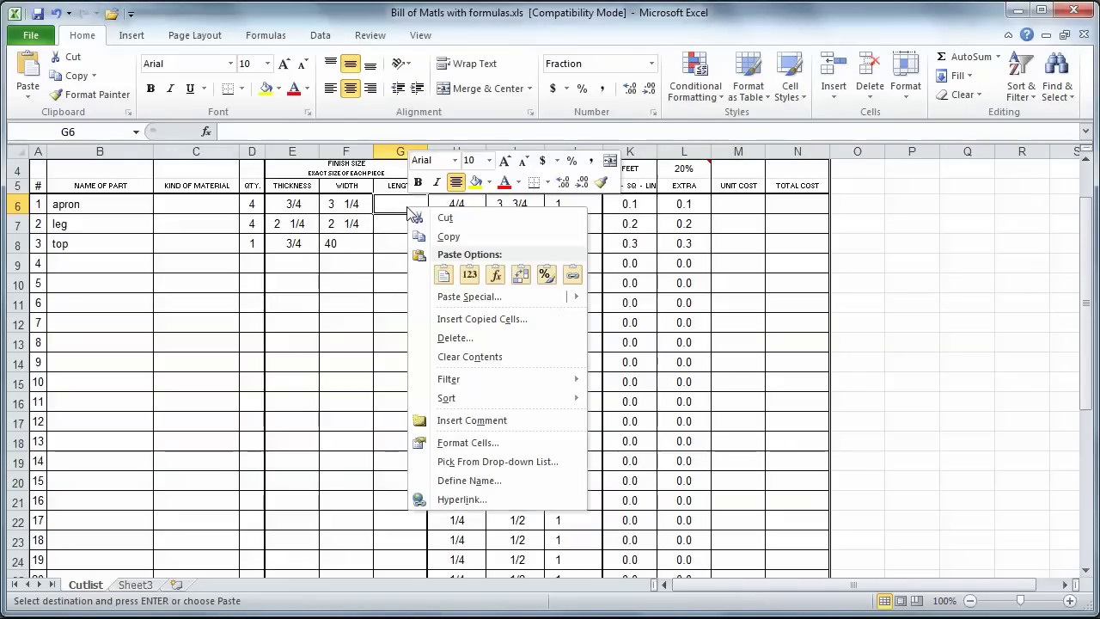
click(470, 274)
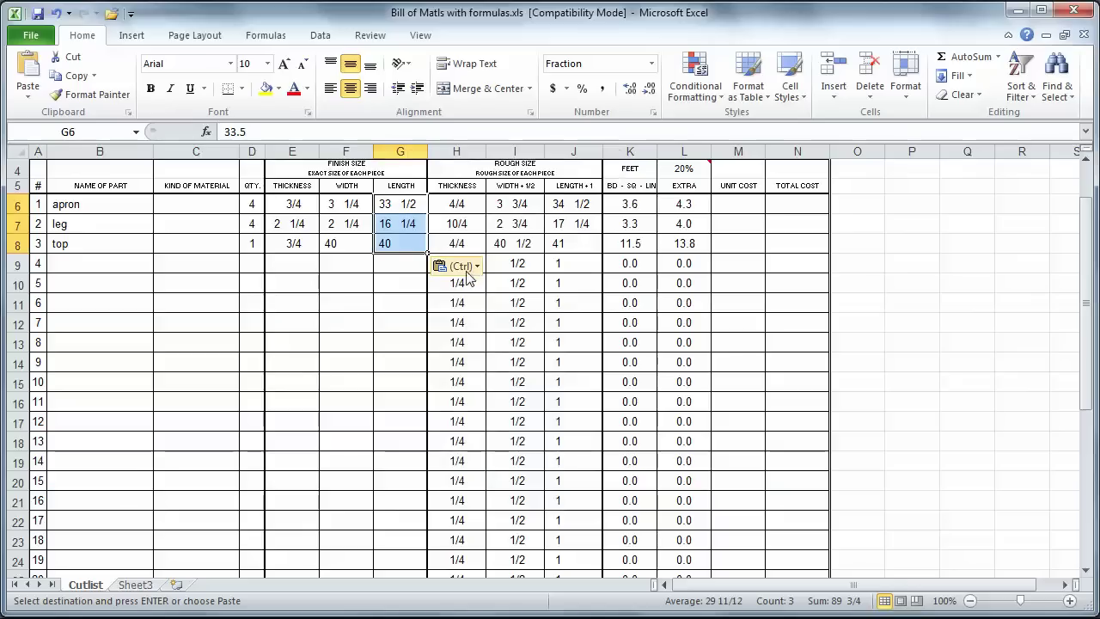
click(289, 285)
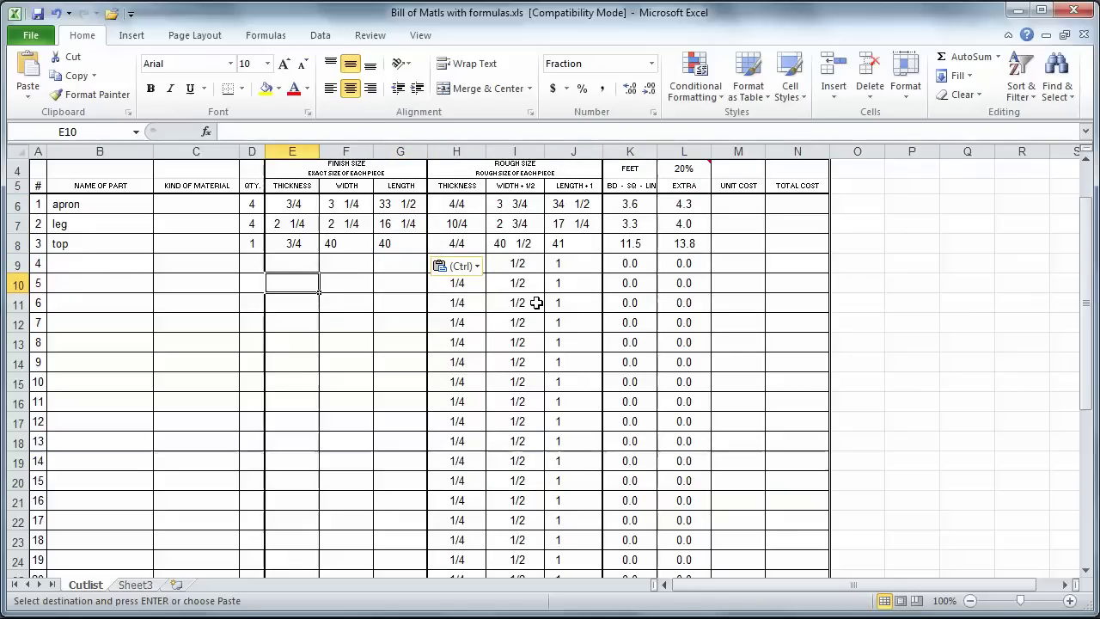
- Change the waste factor in L4 from 20% to 30% (.3)
key(Escape)
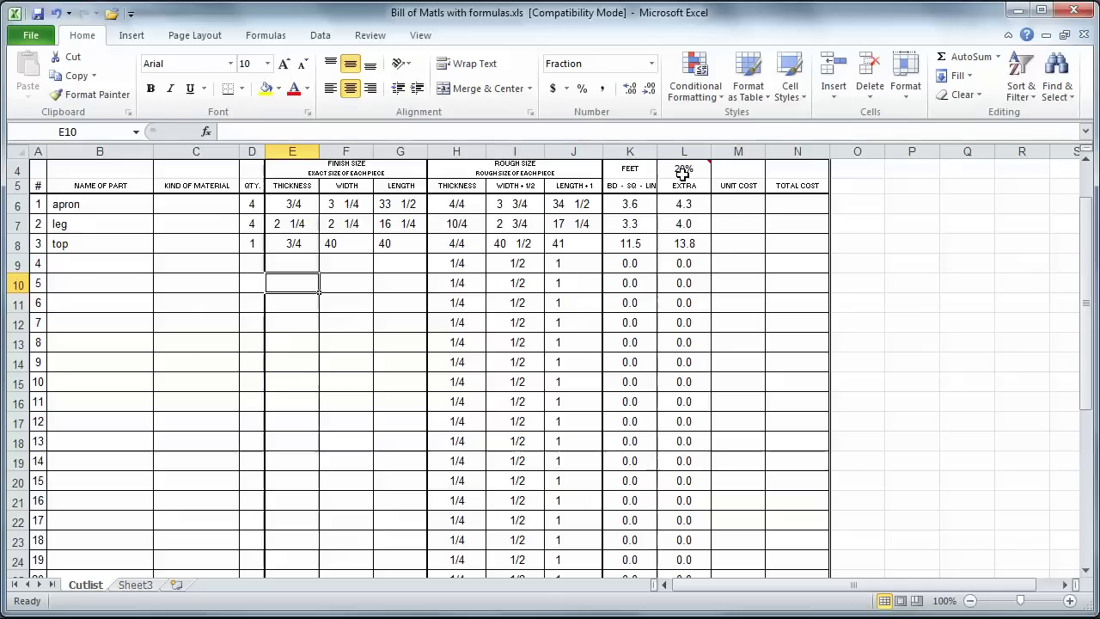
scroll(690, 197, up, 1)
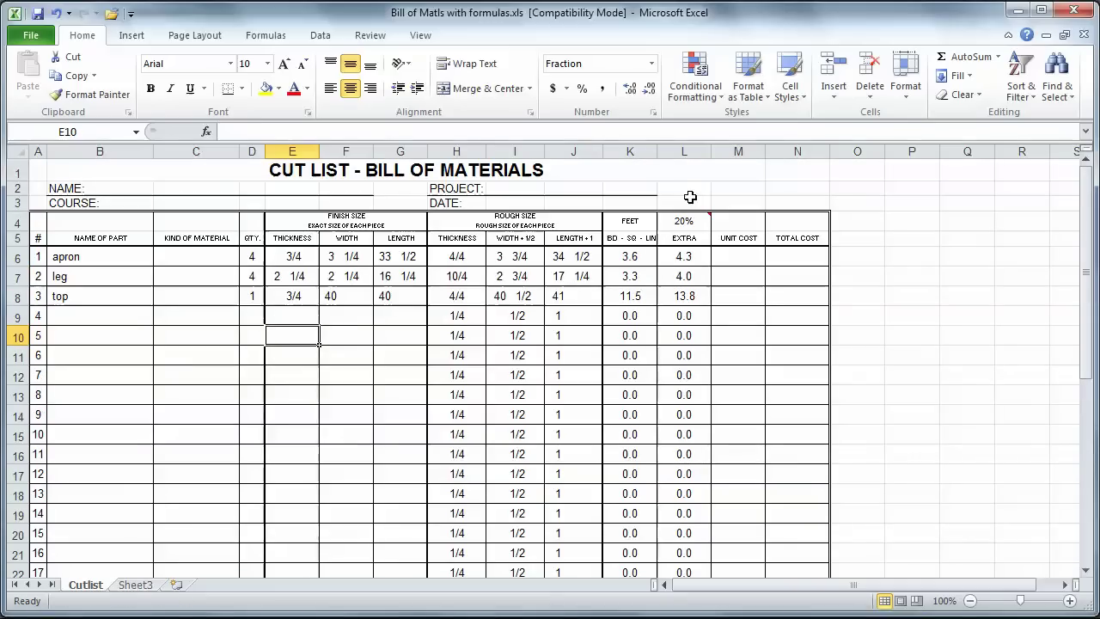
mouse_move(689, 222)
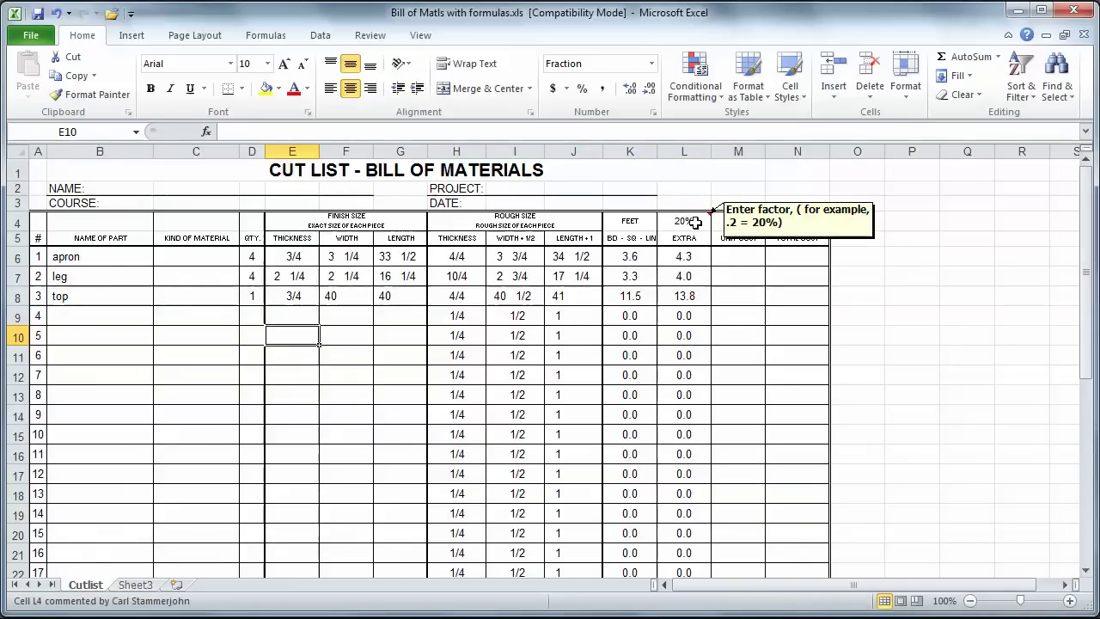
click(689, 222)
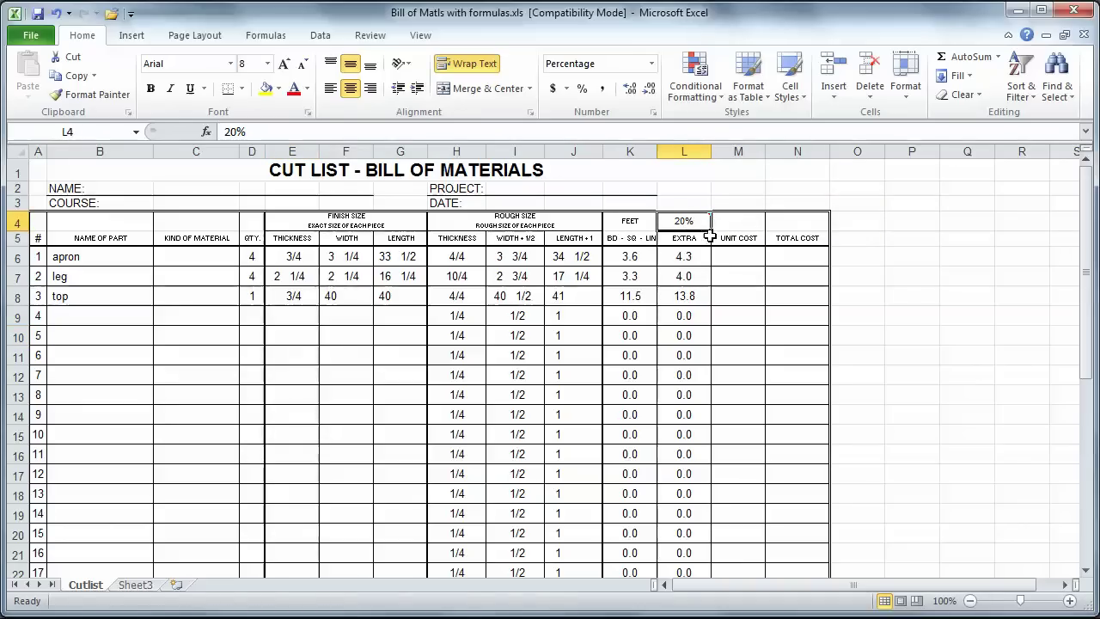
mouse_move(688, 232)
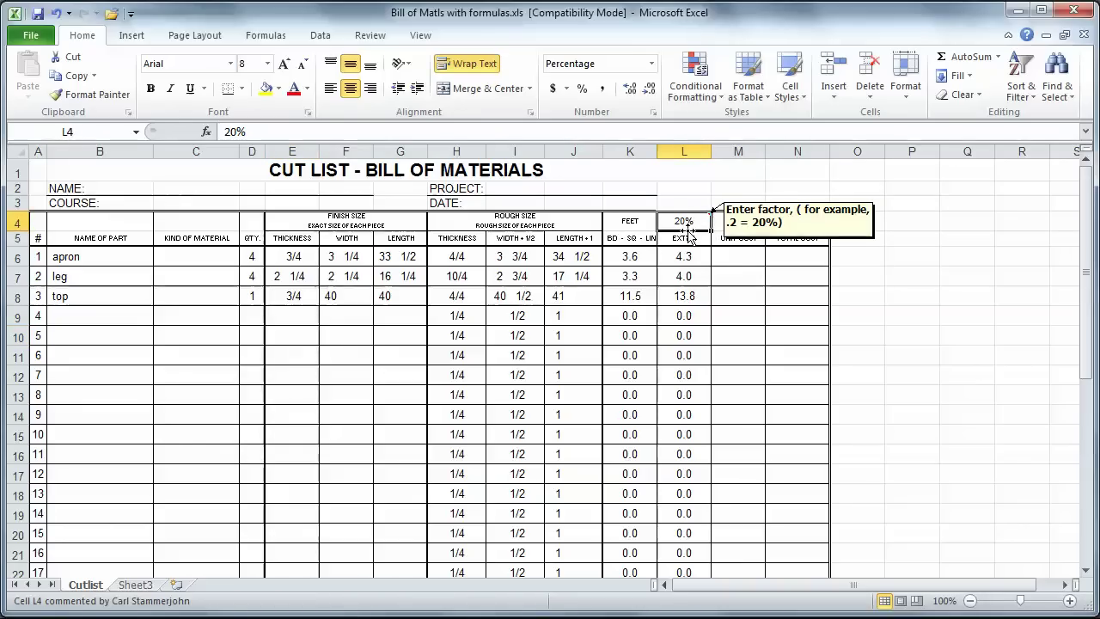
text(.3)
key(Return)
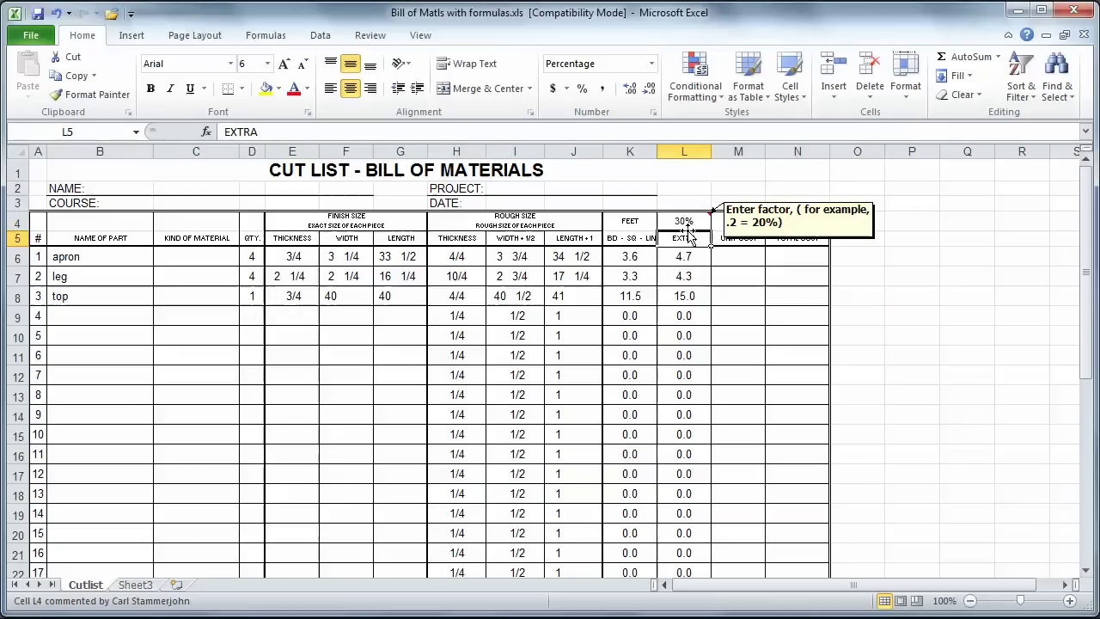
scroll(692, 292, down, 4)
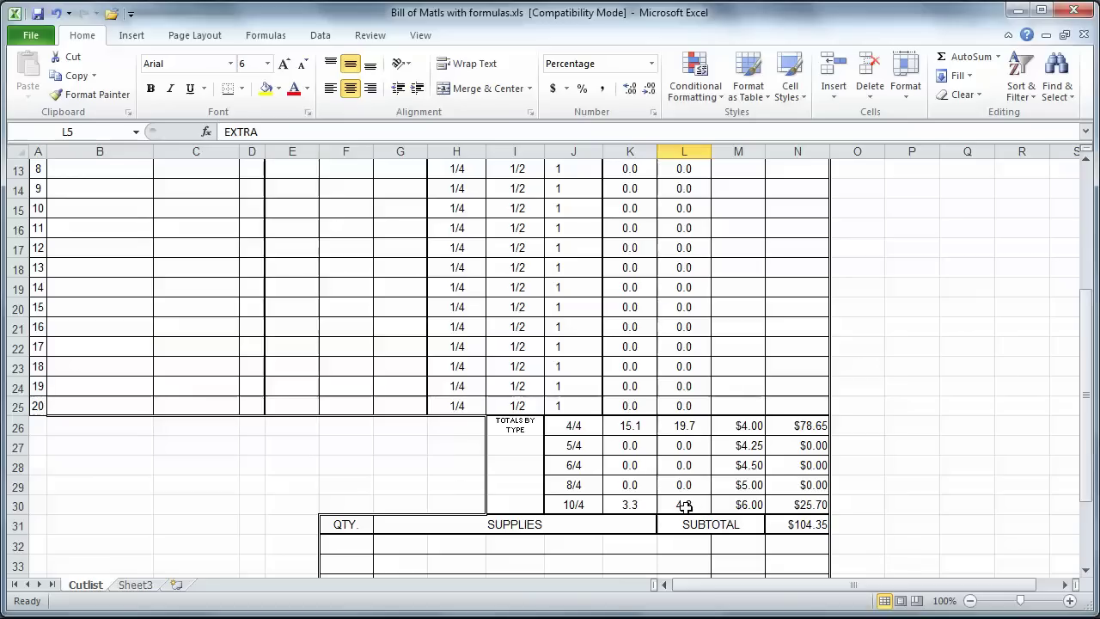
scroll(685, 507, up, 4)
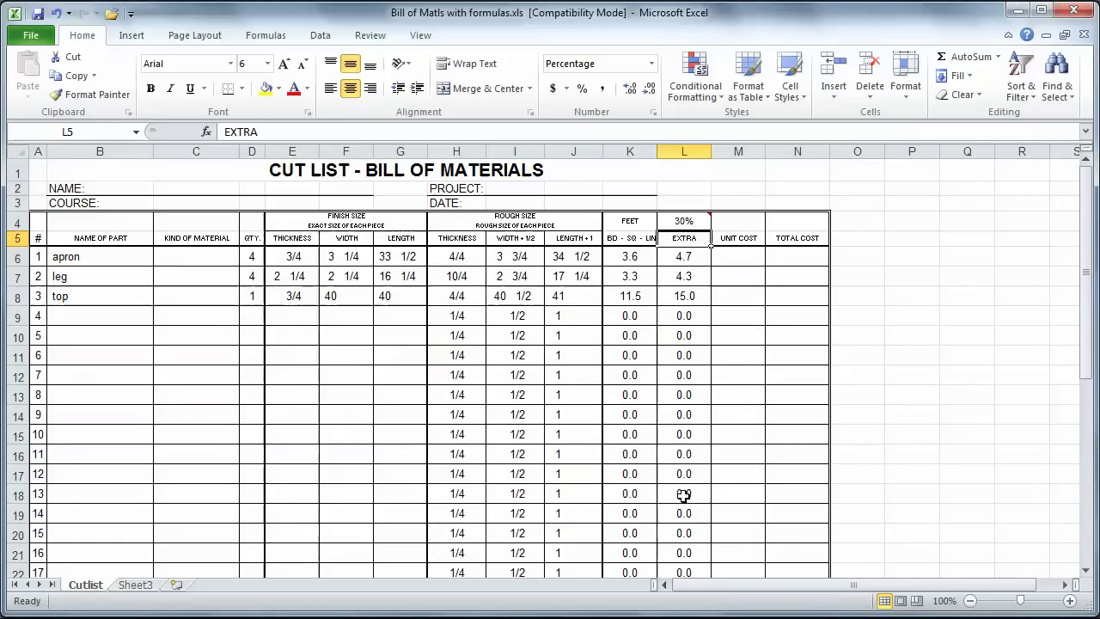